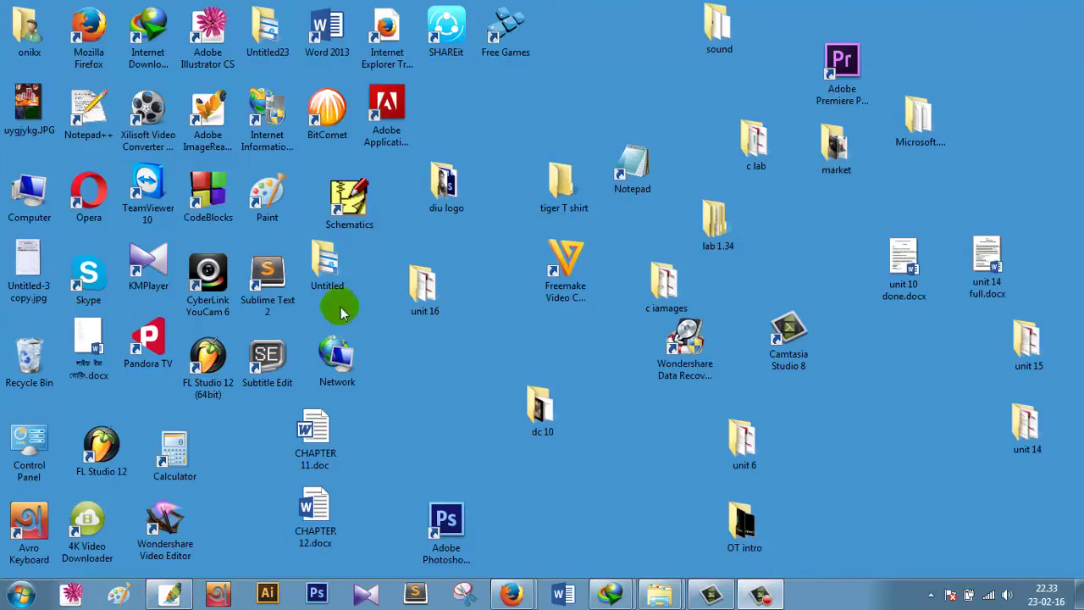
# Open the list for turning Windows features on or off from Programs and Features in the Control Panel.
pyautogui.doubleClick(29, 449)
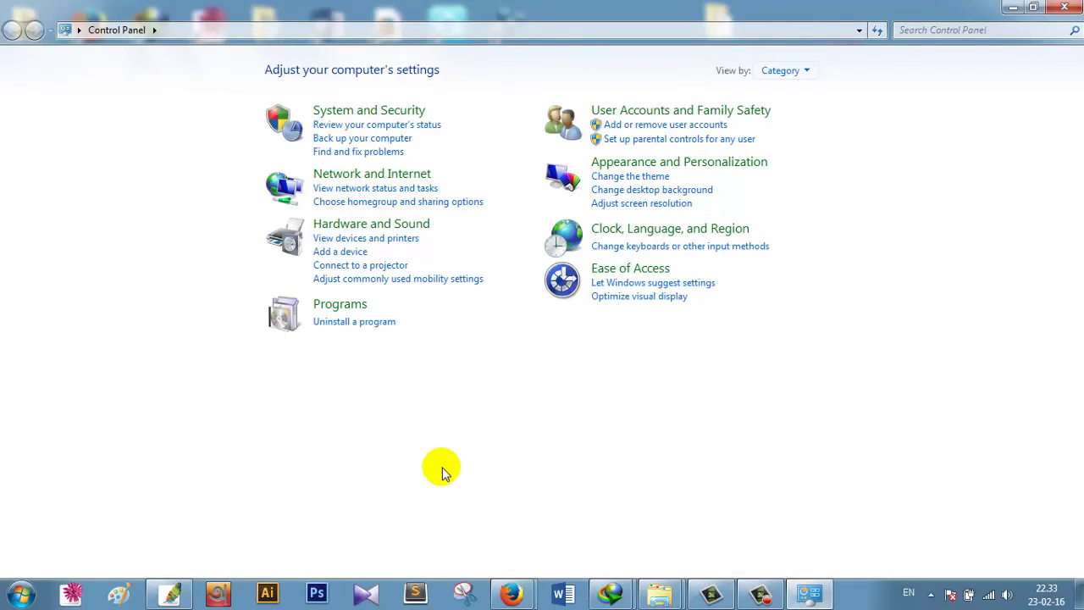
pyautogui.click(339, 303)
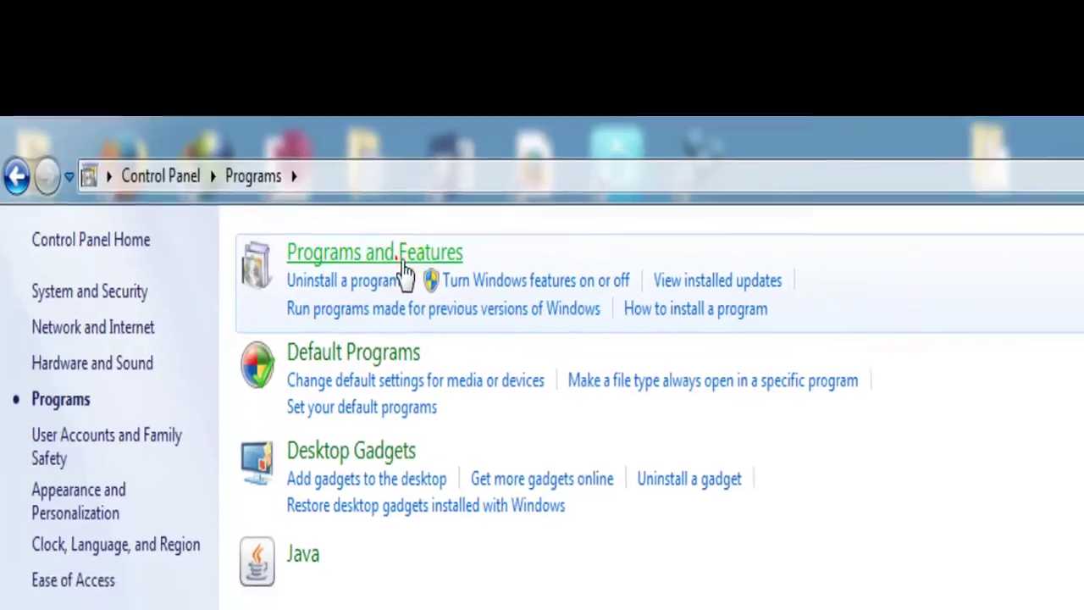
pyautogui.click(417, 281)
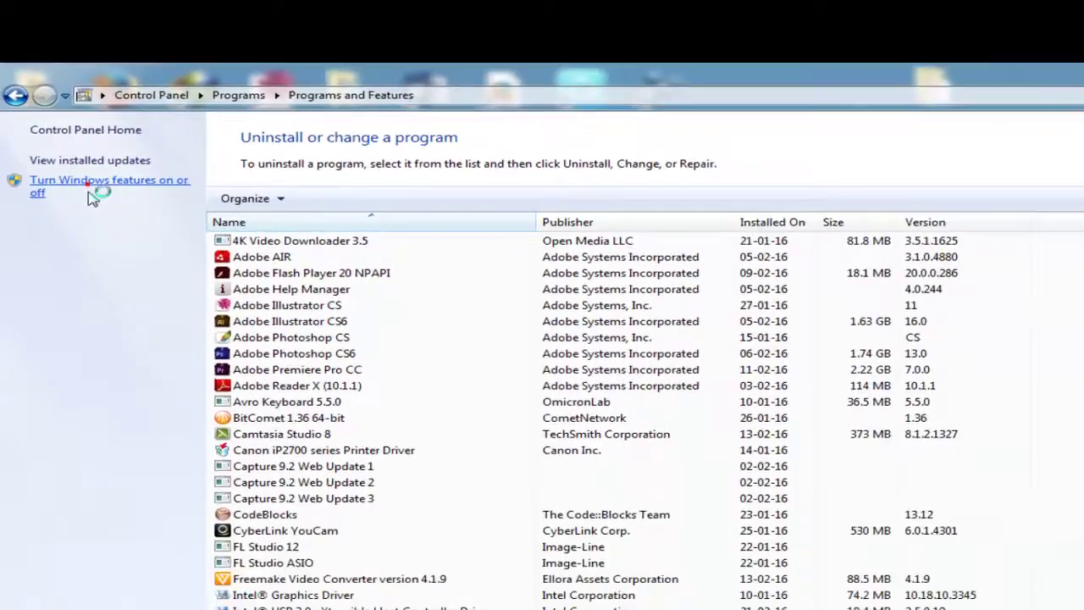
pyautogui.click(156, 284)
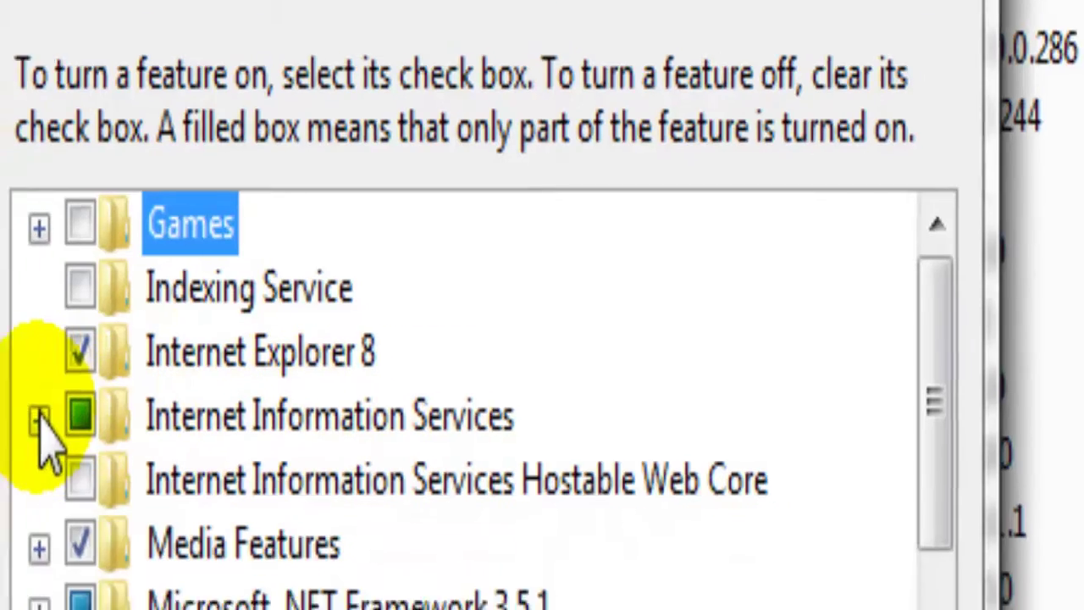
# Enable FTP Server under Internet Information Services, including FTP Extensibility and FTP Service.
pyautogui.click(27, 424)
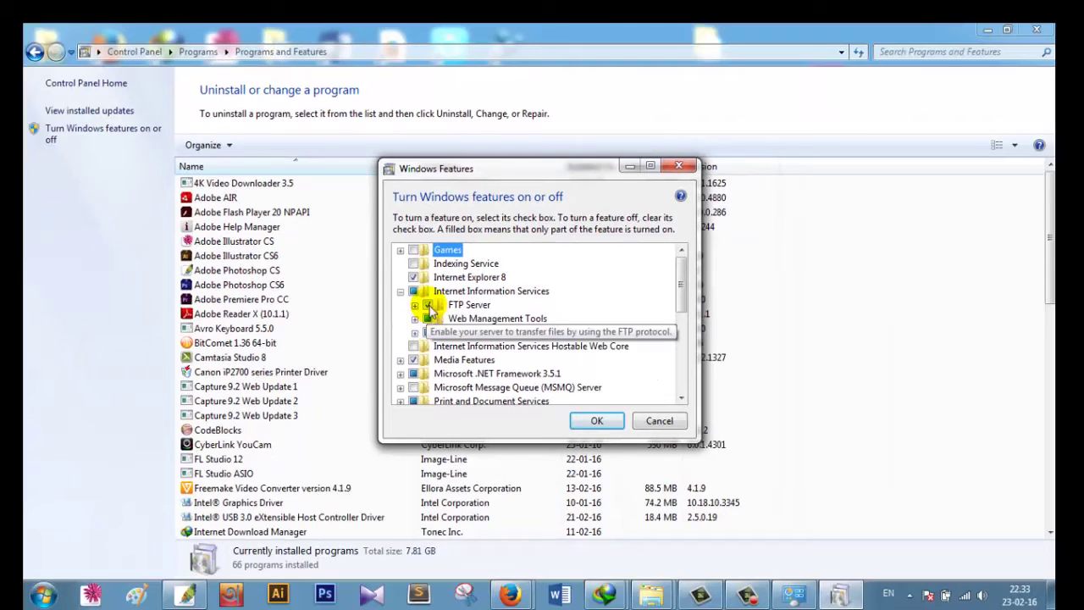
pyautogui.click(429, 305)
pyautogui.click(428, 304)
pyautogui.click(415, 304)
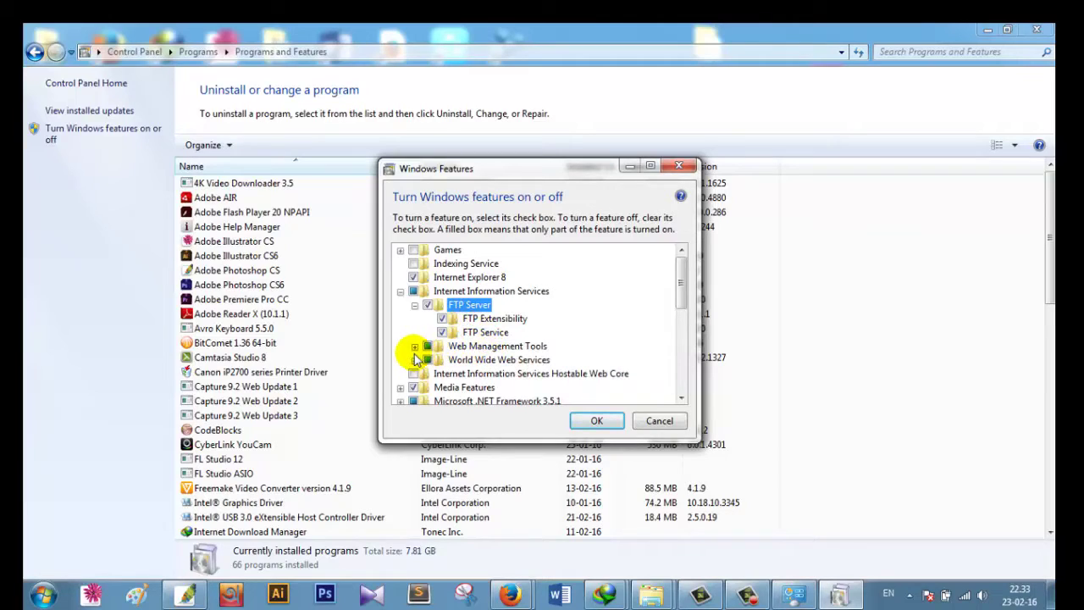
# Check that IIS Management Console is enabled under Web Management Tools, leave IIS 6 Management Compatibility off, and apply the Windows features.
pyautogui.click(415, 345)
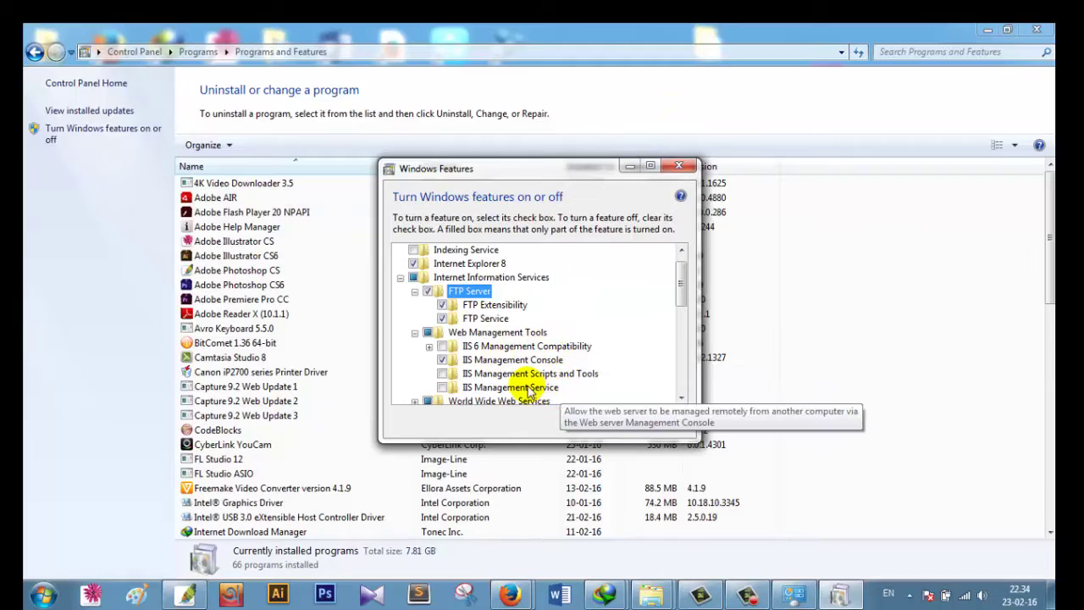
pyautogui.click(441, 346)
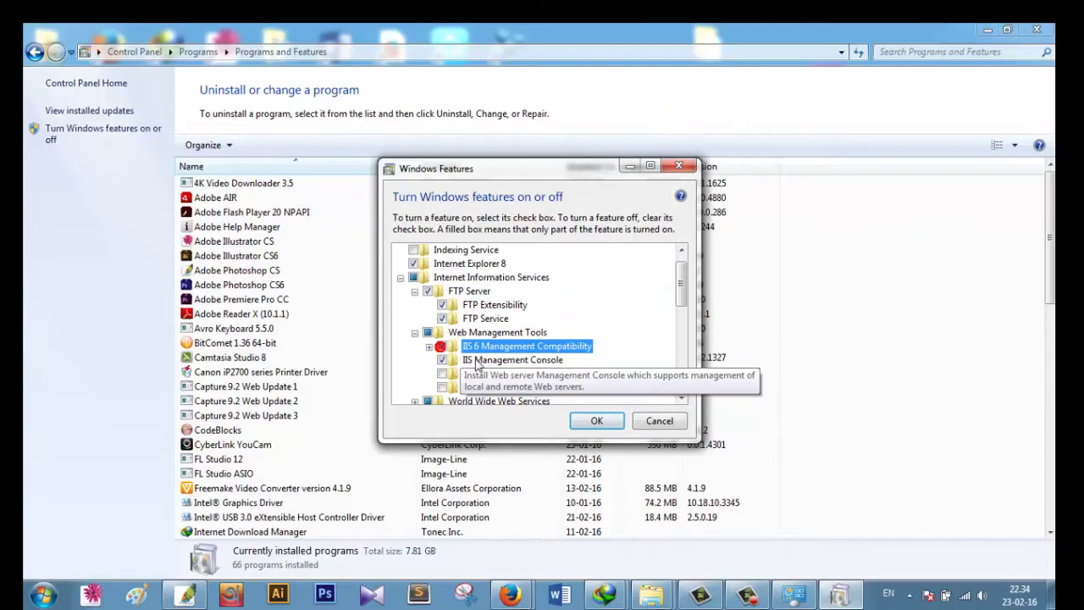
pyautogui.click(441, 347)
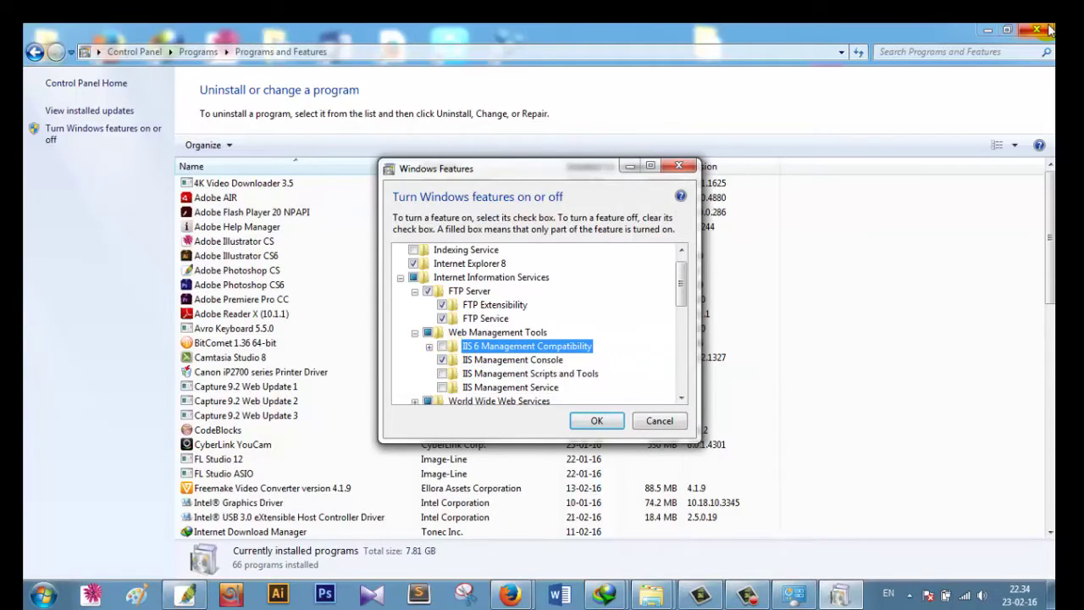
pyautogui.click(600, 422)
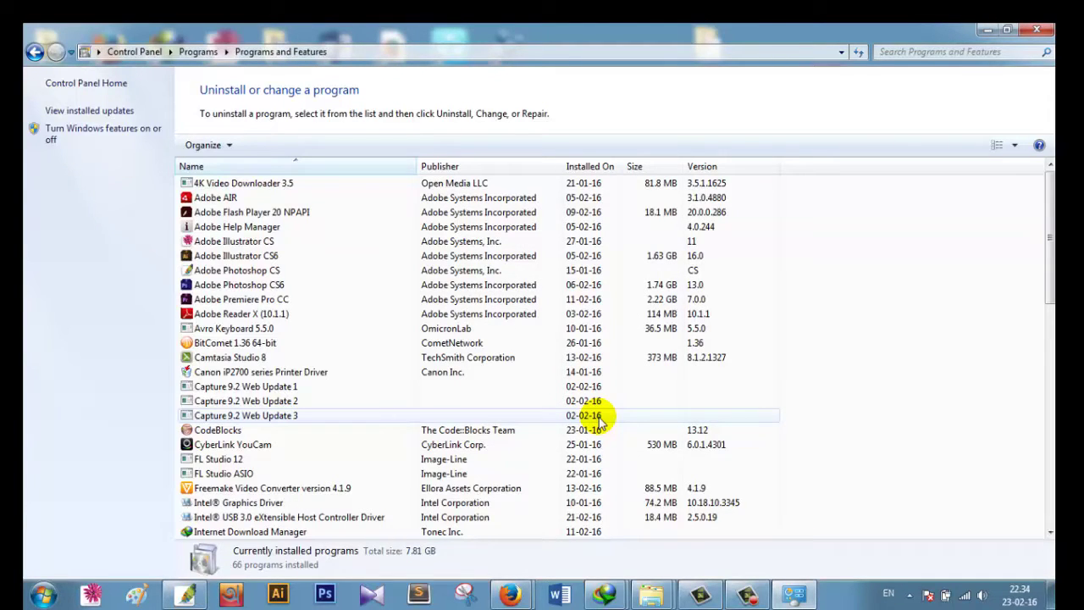
# Return to the Control Panel home, show All Control Panel Items, and open Administrative Tools.
pyautogui.click(34, 52)
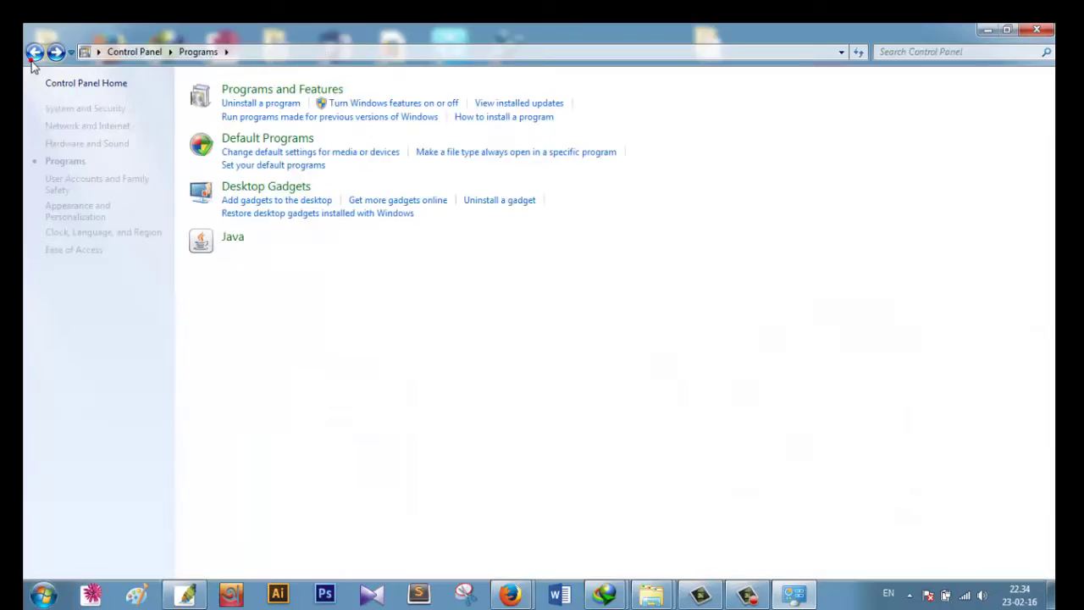
pyautogui.click(157, 51)
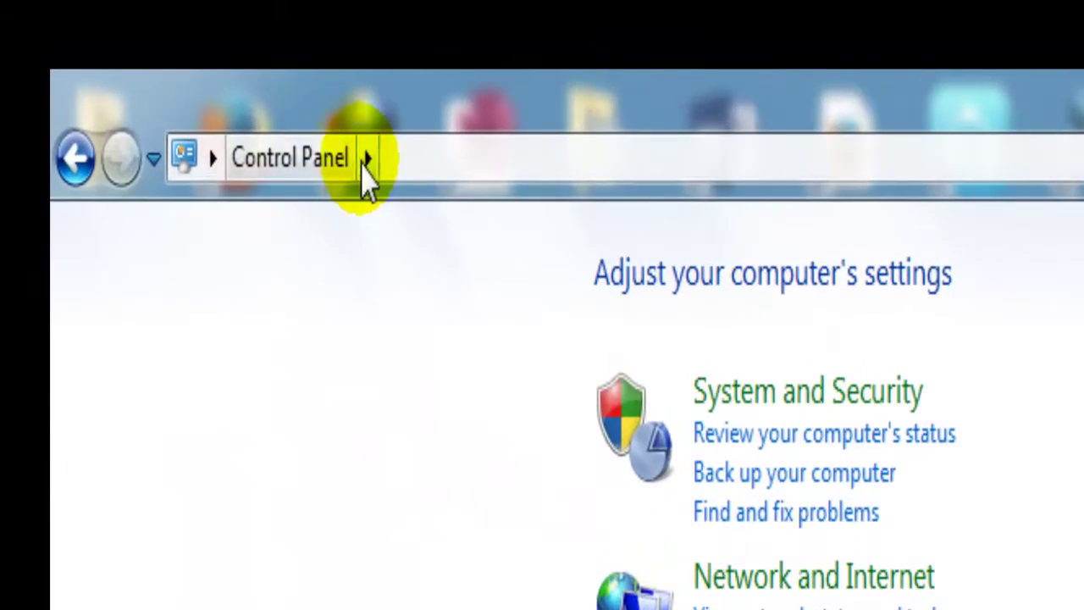
pyautogui.click(367, 160)
pyautogui.click(385, 211)
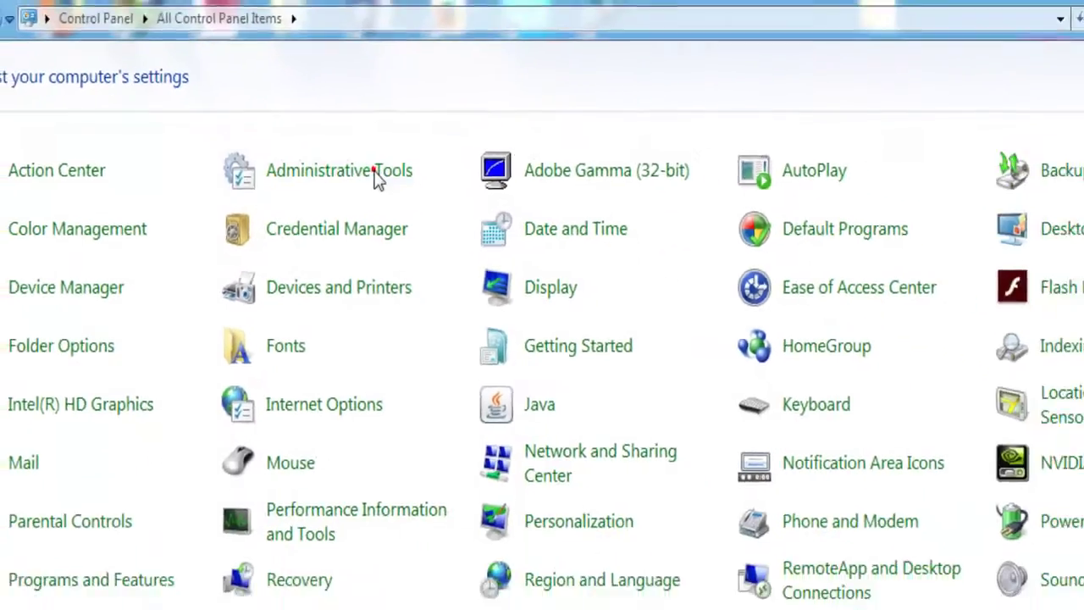
pyautogui.click(375, 172)
# Open Internet Information Services (IIS) Manager from Administrative Tools.
pyautogui.click(312, 453)
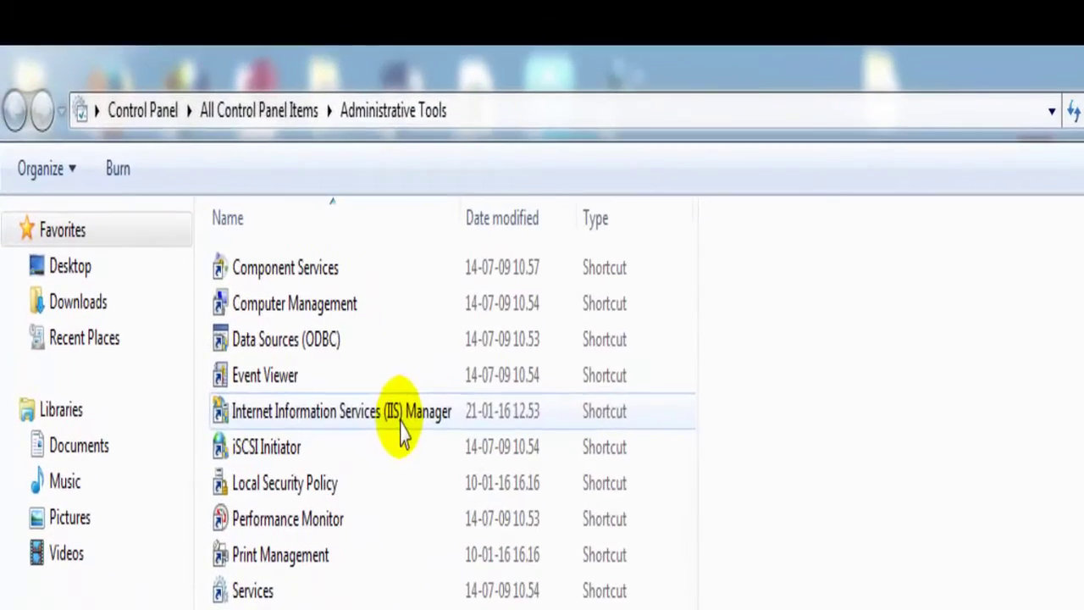
pyautogui.click(323, 186)
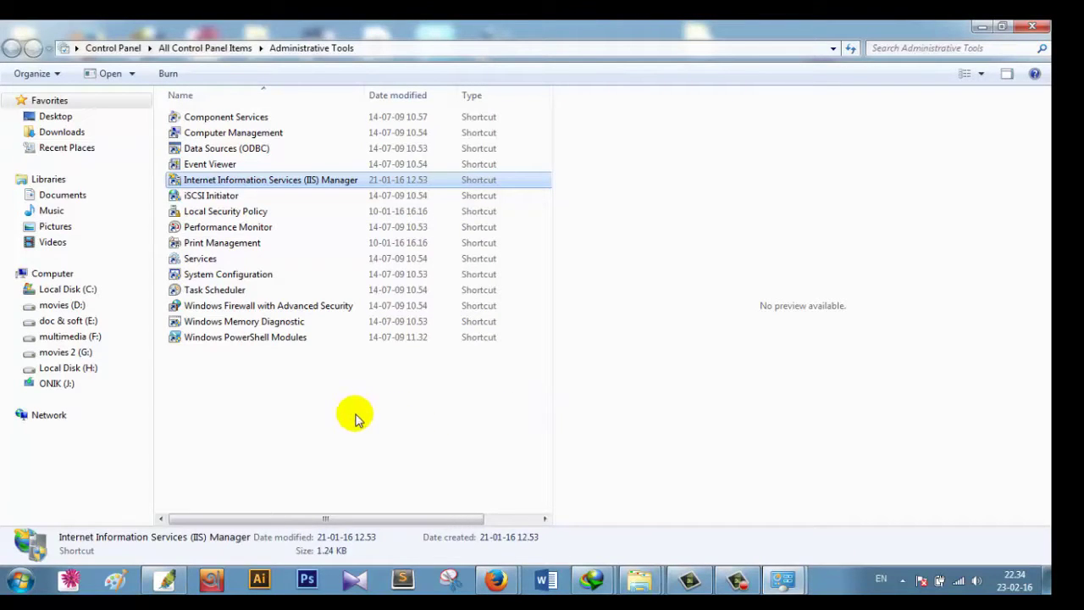
pyautogui.doubleClick(360, 190)
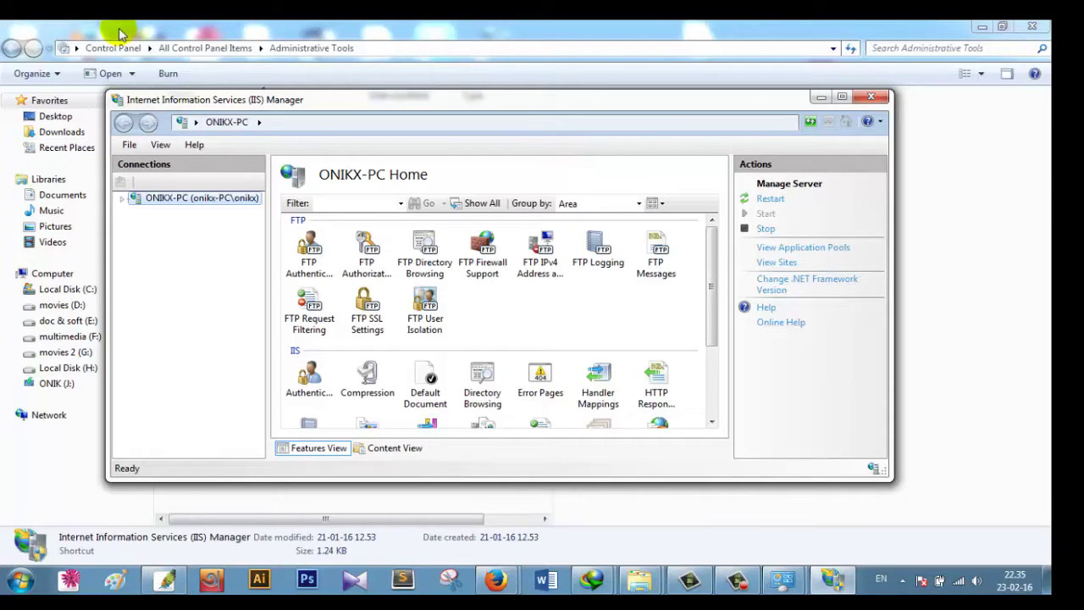
# Start adding an FTP site to the local server and name it "OT Tech support".
pyautogui.rightClick(207, 201)
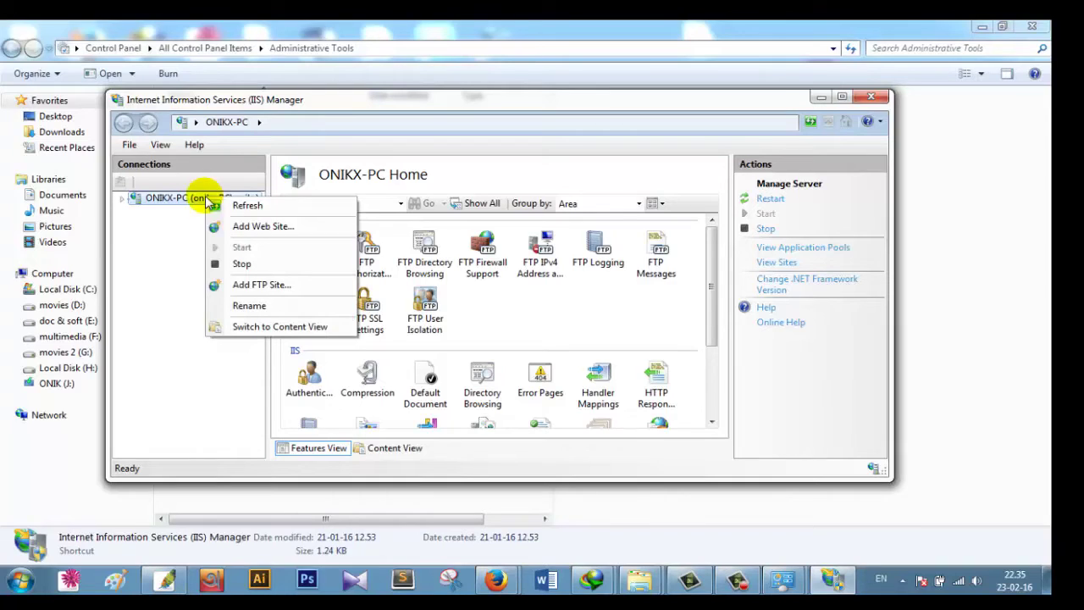
pyautogui.click(241, 284)
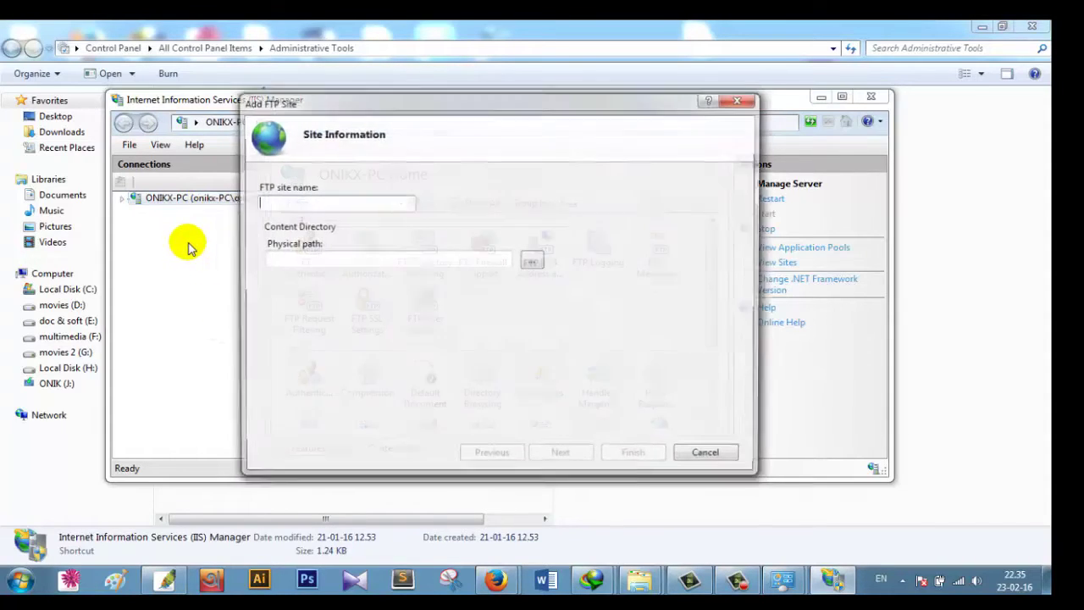
pyautogui.click(318, 205)
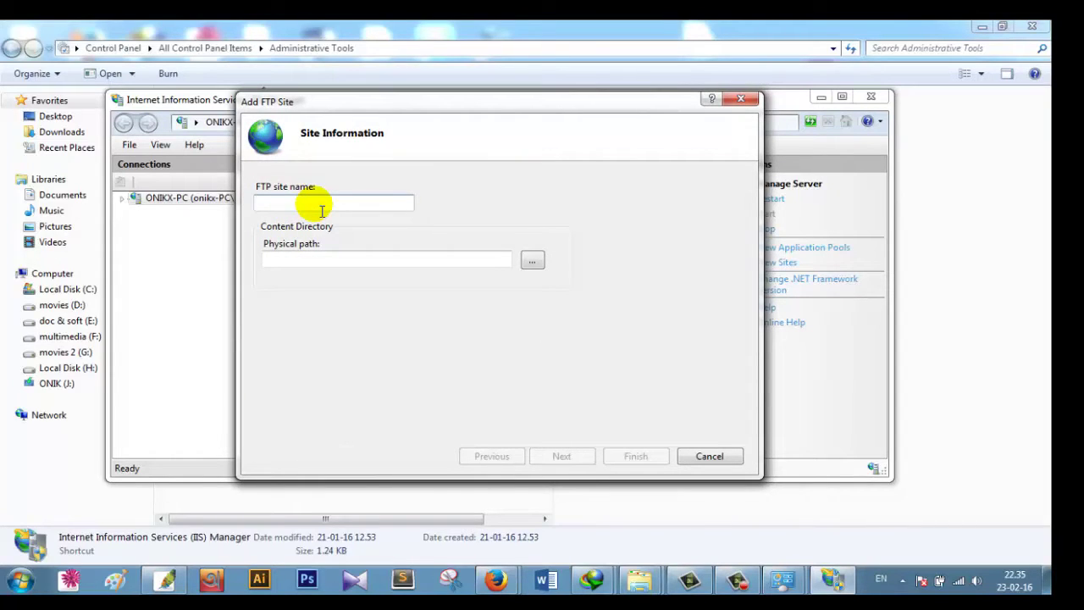
pyautogui.write('OT')
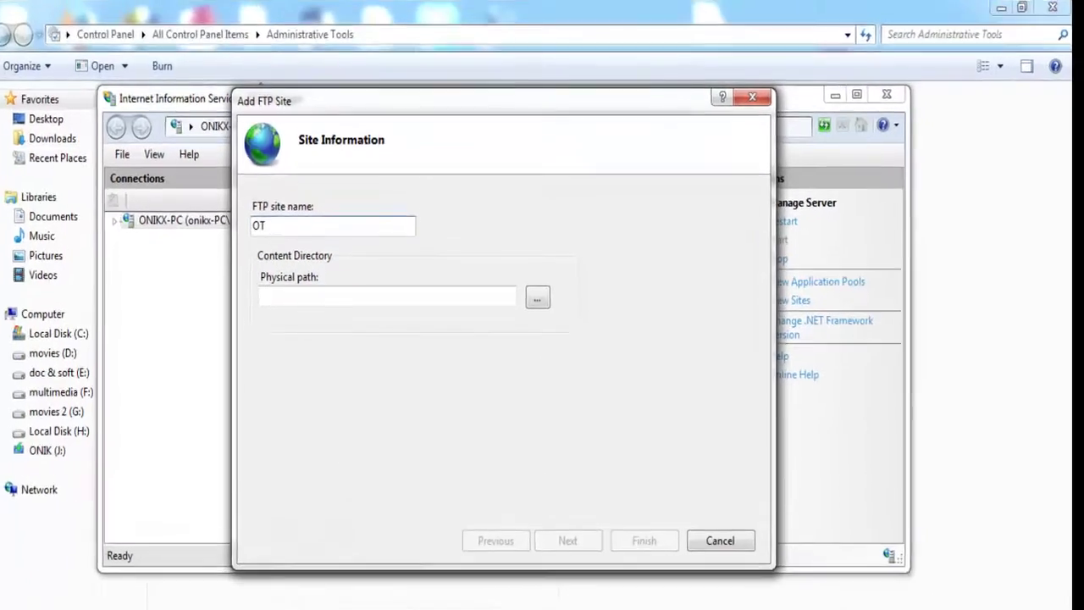
pyautogui.write(' Tech support')
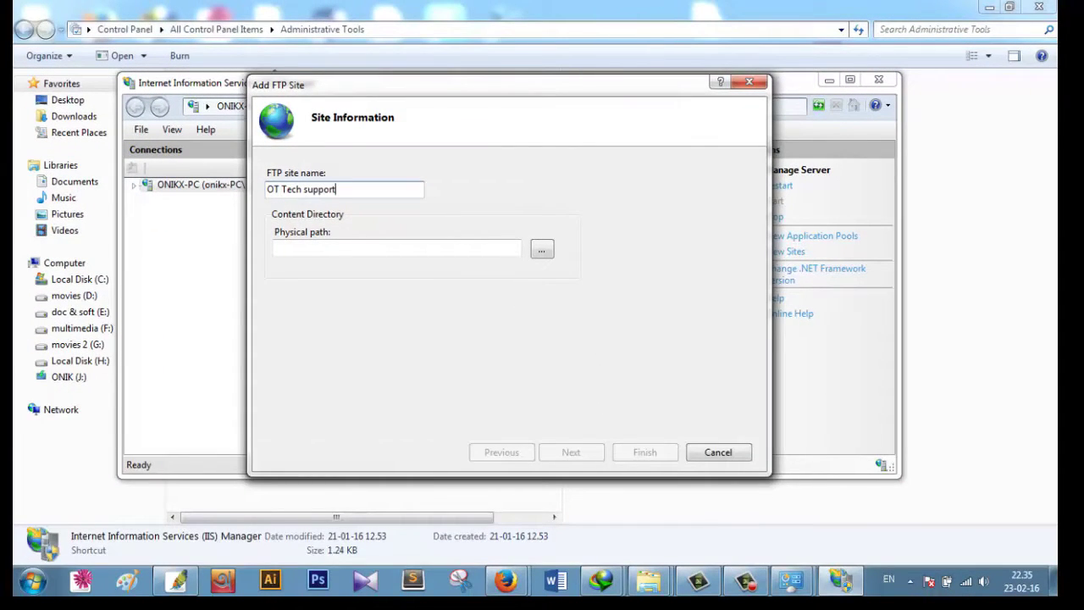
# Set the FTP site's physical path to the movies (D:) drive and continue to the binding and SSL settings.
pyautogui.click(540, 254)
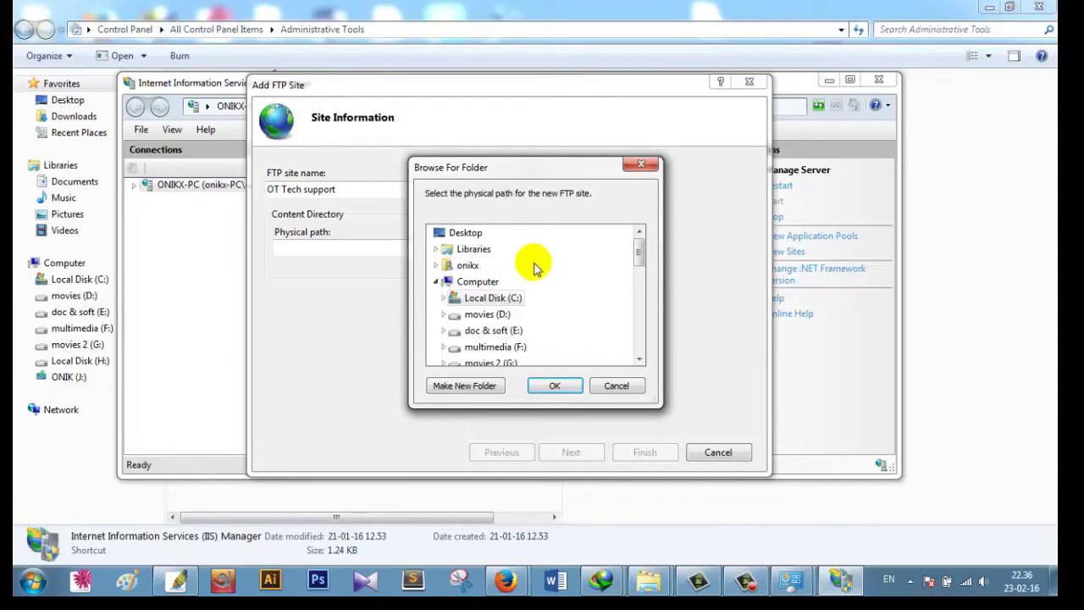
pyautogui.click(488, 315)
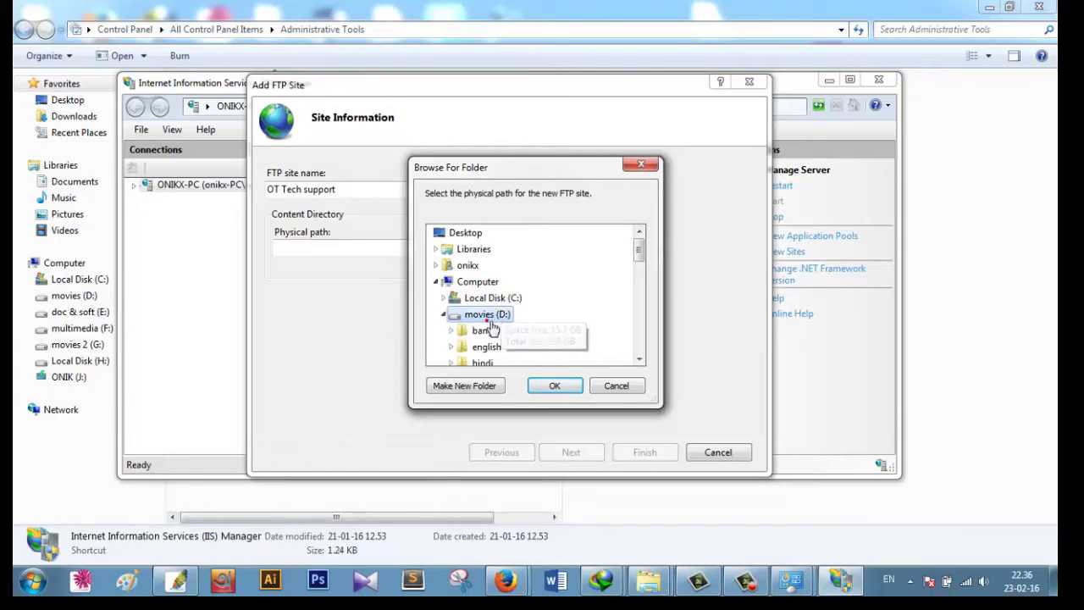
pyautogui.click(559, 386)
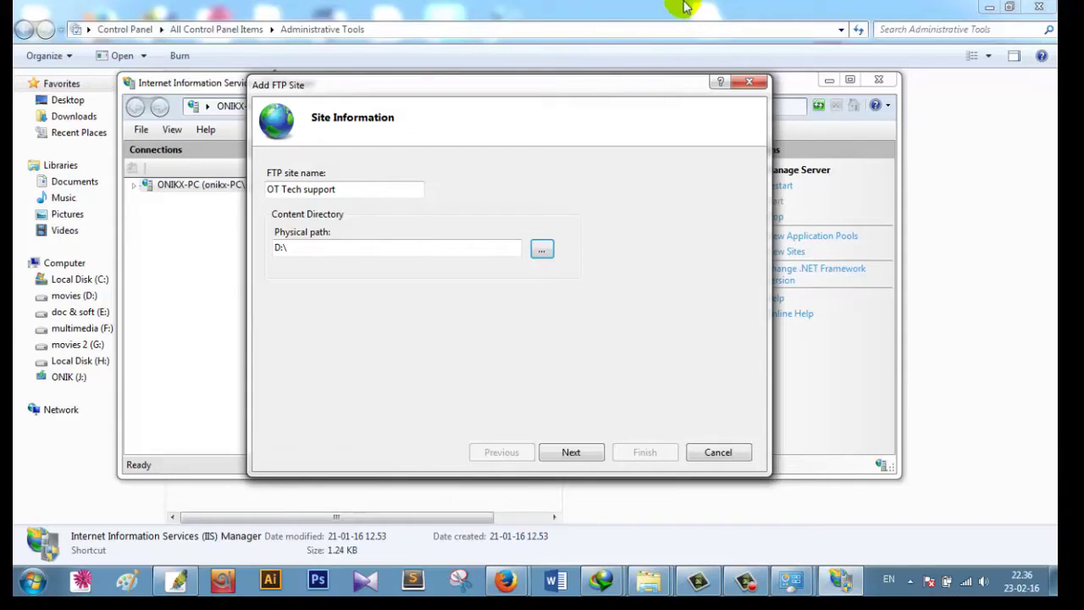
pyautogui.click(569, 452)
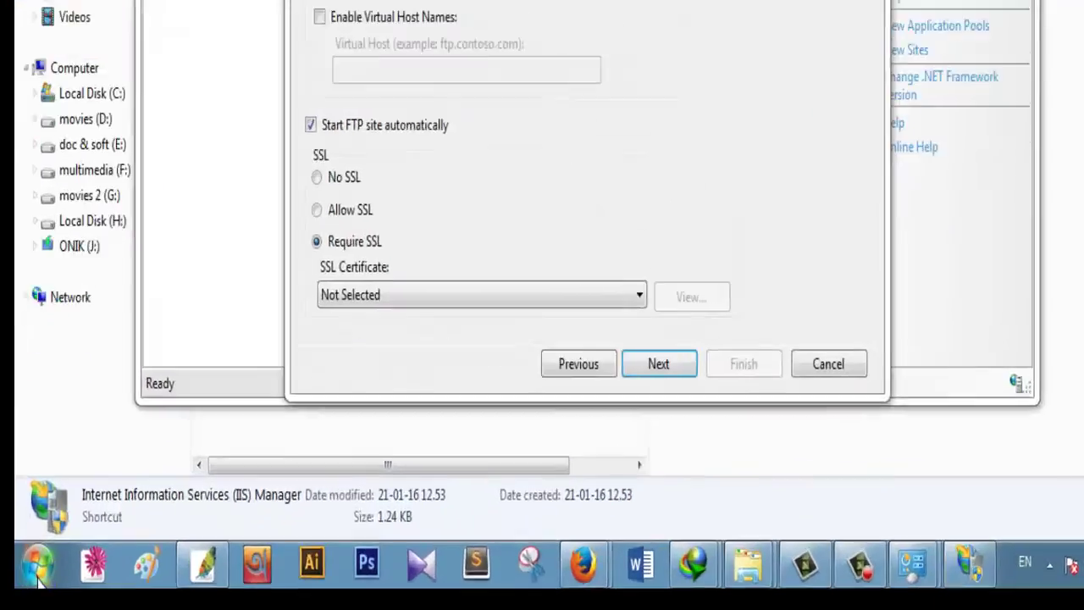
# Run ipconfig in a Command Prompt to look up the computer's IPv4 address.
pyautogui.click(38, 576)
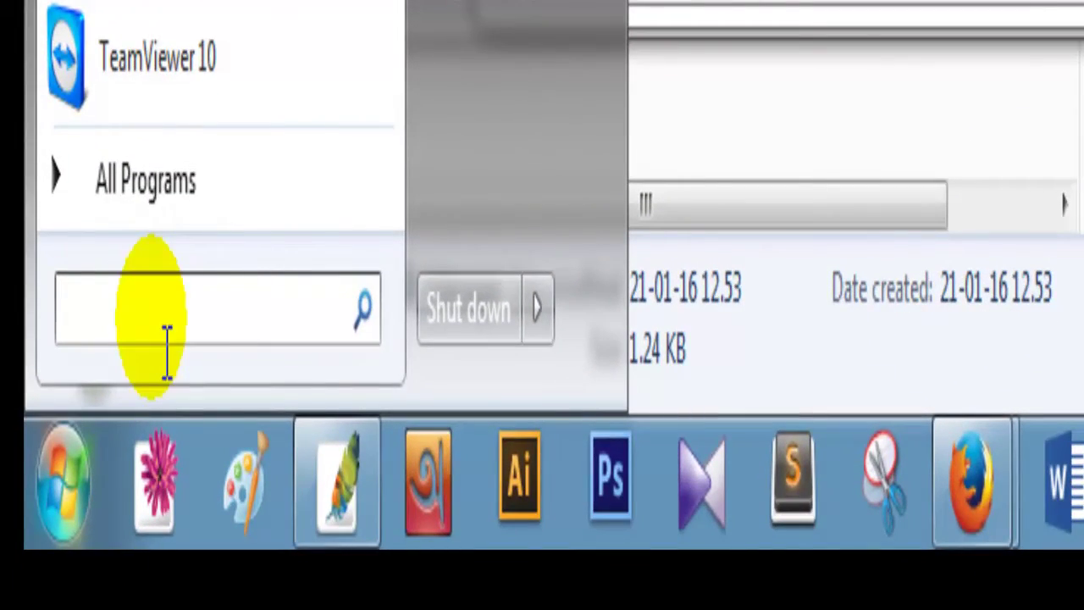
pyautogui.write('cmd')
pyautogui.press('Return')
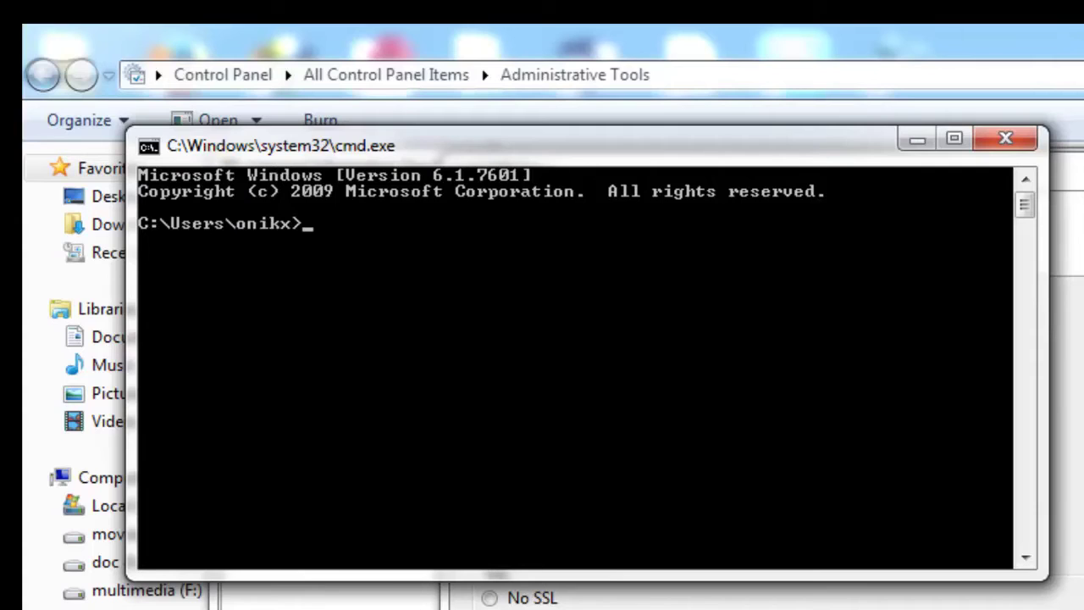
pyautogui.write('ipconfig')
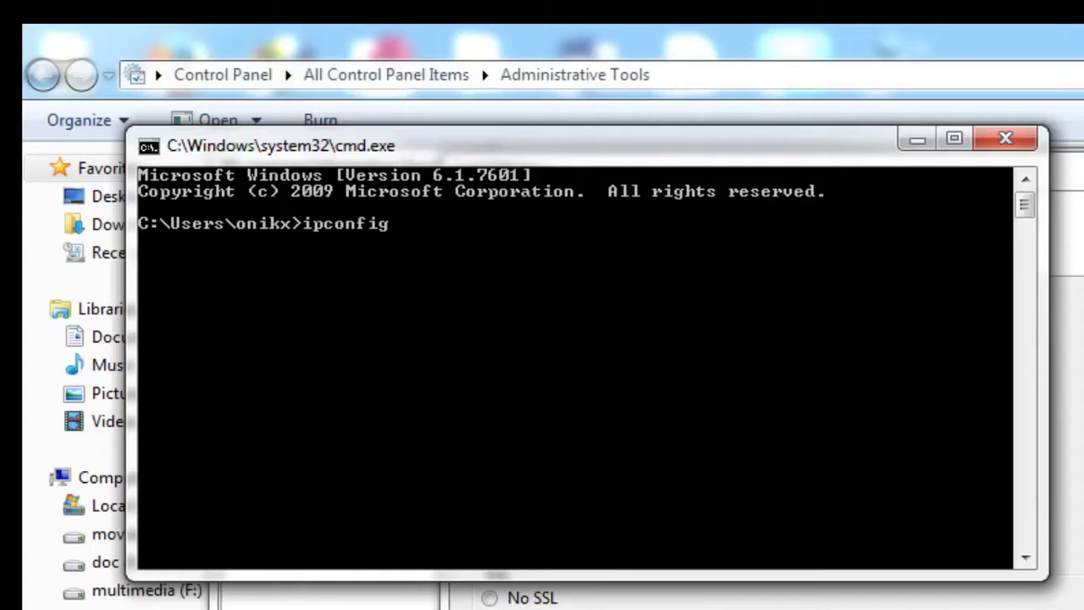
pyautogui.press('Return')
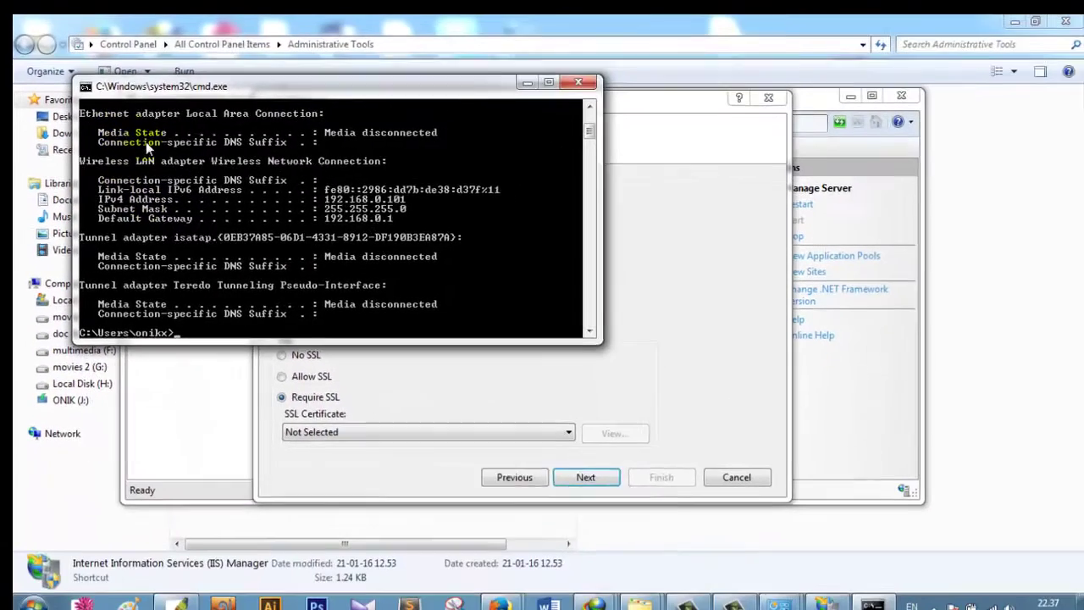
# Move the Command Prompt aside, check the IPv4 address, and set the FTP site's binding IP address to 192.168.0.101.
pyautogui.moveTo(397, 124); pyautogui.dragTo(535, 450)
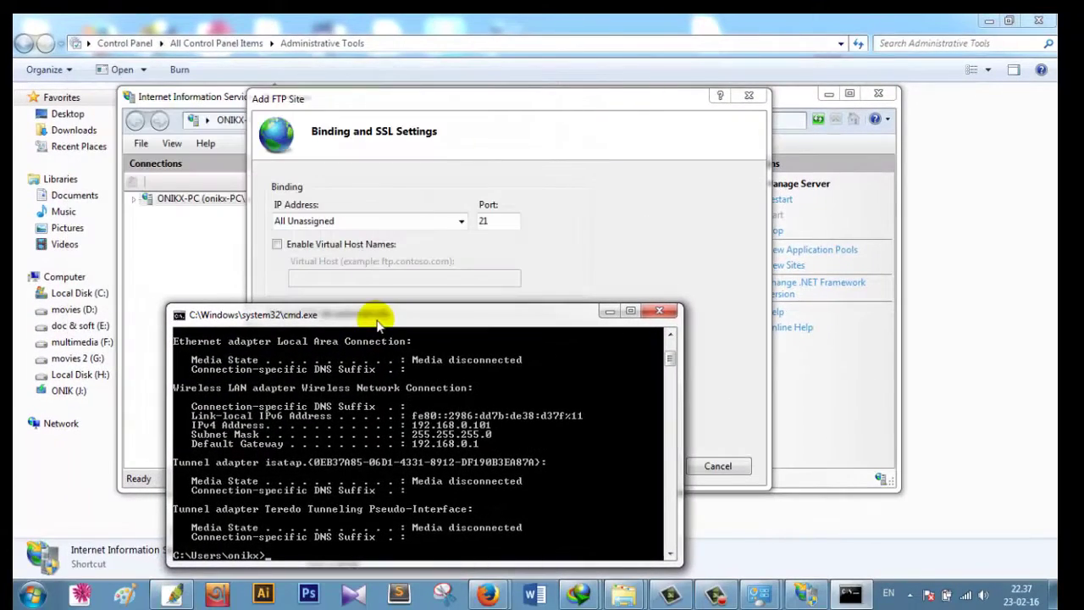
pyautogui.click(423, 224)
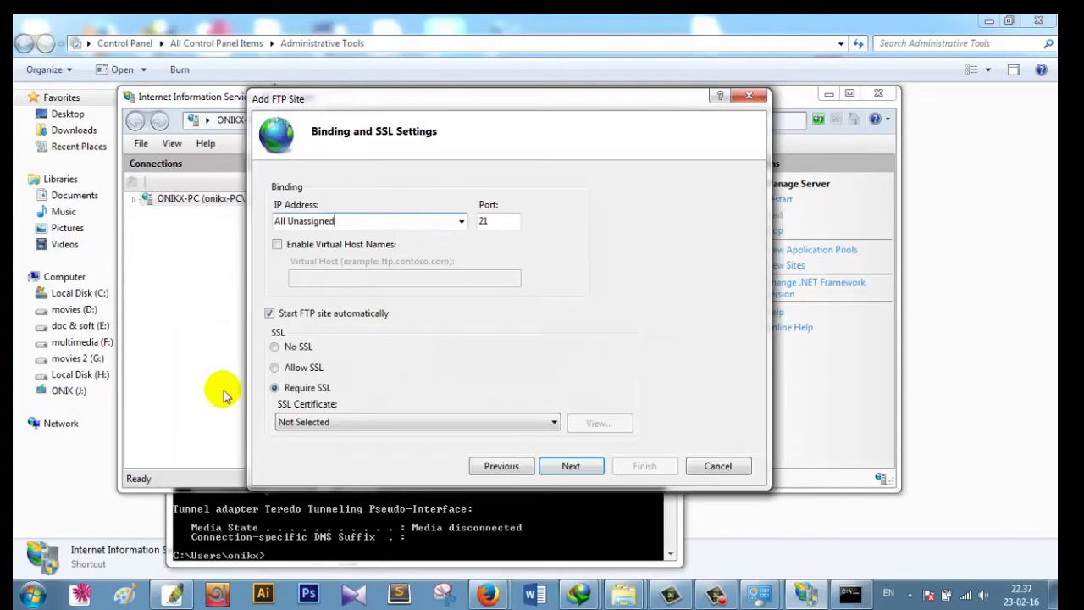
pyautogui.click(230, 505)
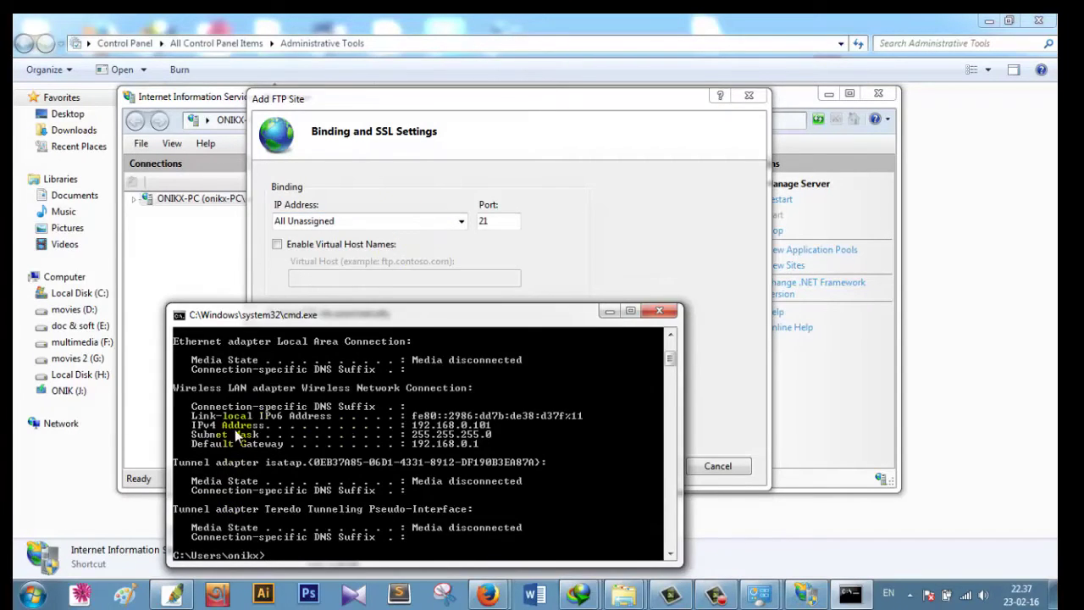
pyautogui.click(609, 310)
pyautogui.click(446, 221)
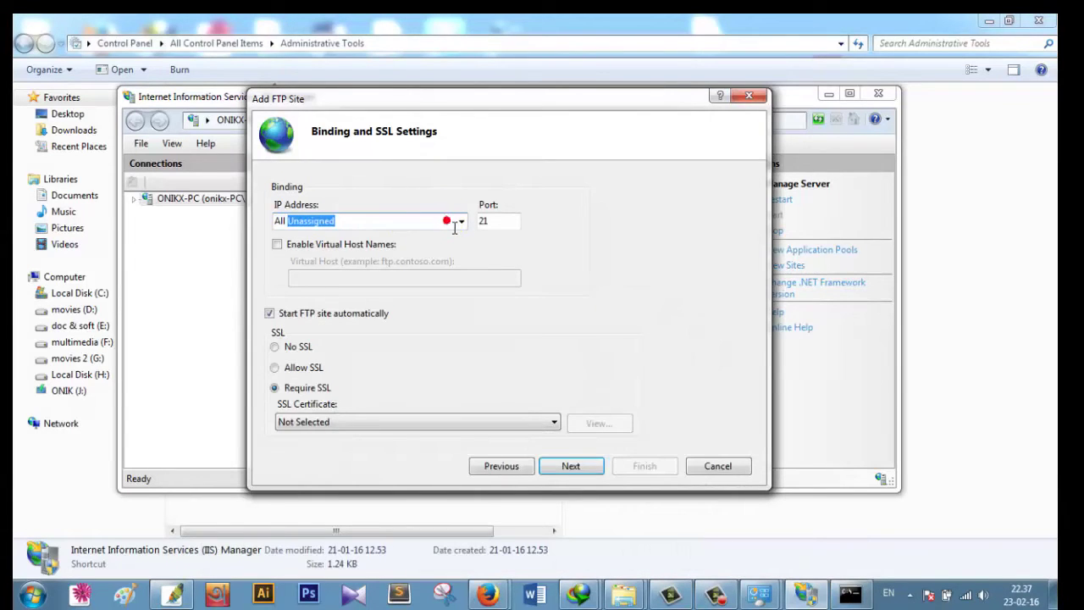
pyautogui.doubleClick(455, 223)
pyautogui.write('19')
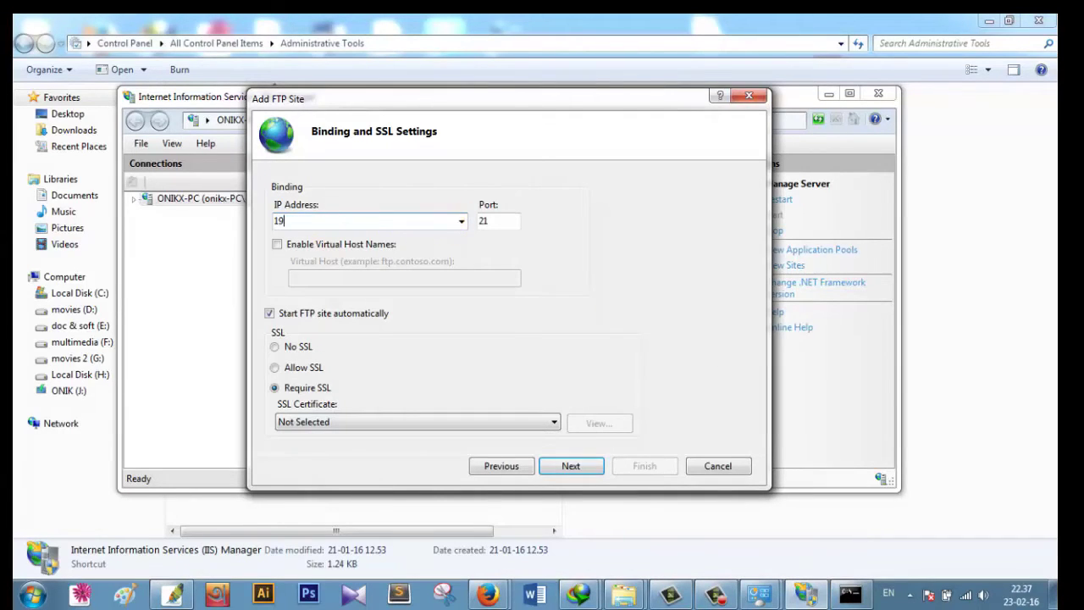
pyautogui.write('2.168.0.101')
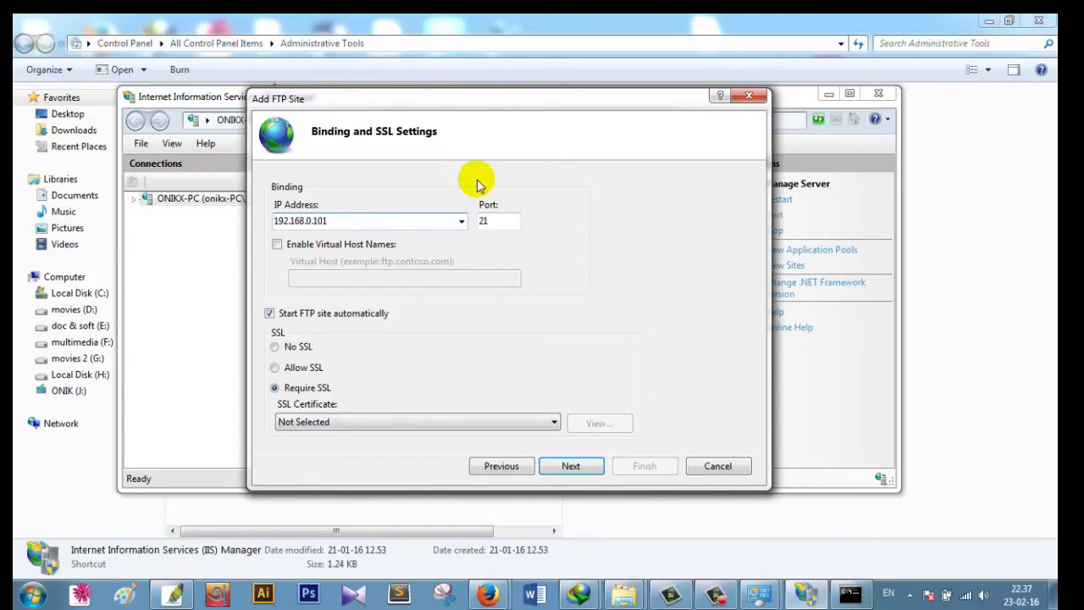
# Set the FTP site's binding port to 80.
pyautogui.click(497, 221)
pyautogui.click(498, 224)
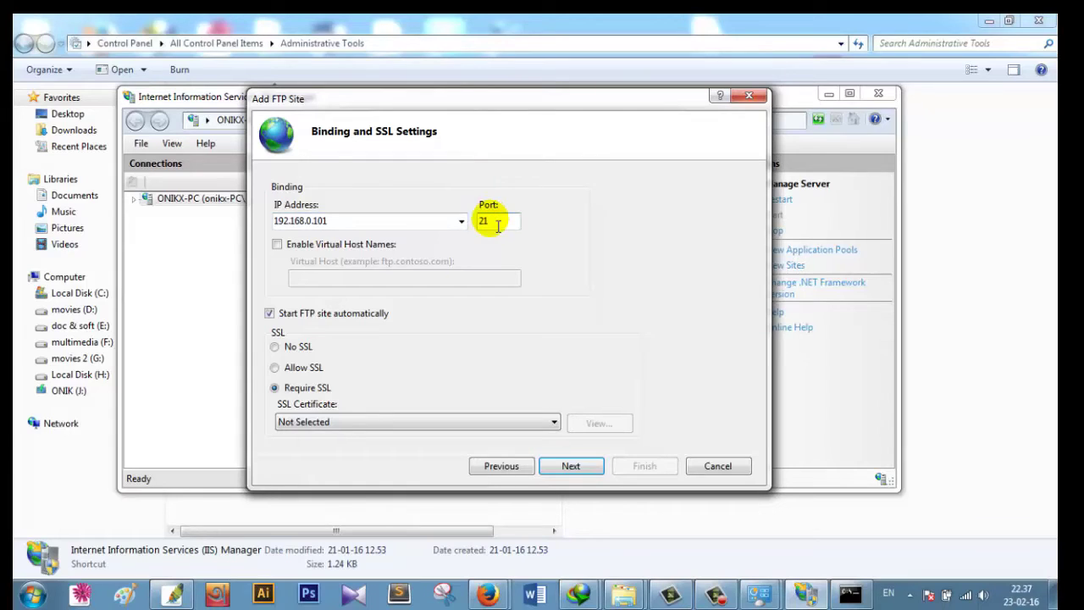
pyautogui.press('BackSpace')
pyautogui.press('BackSpace')
pyautogui.write('80')
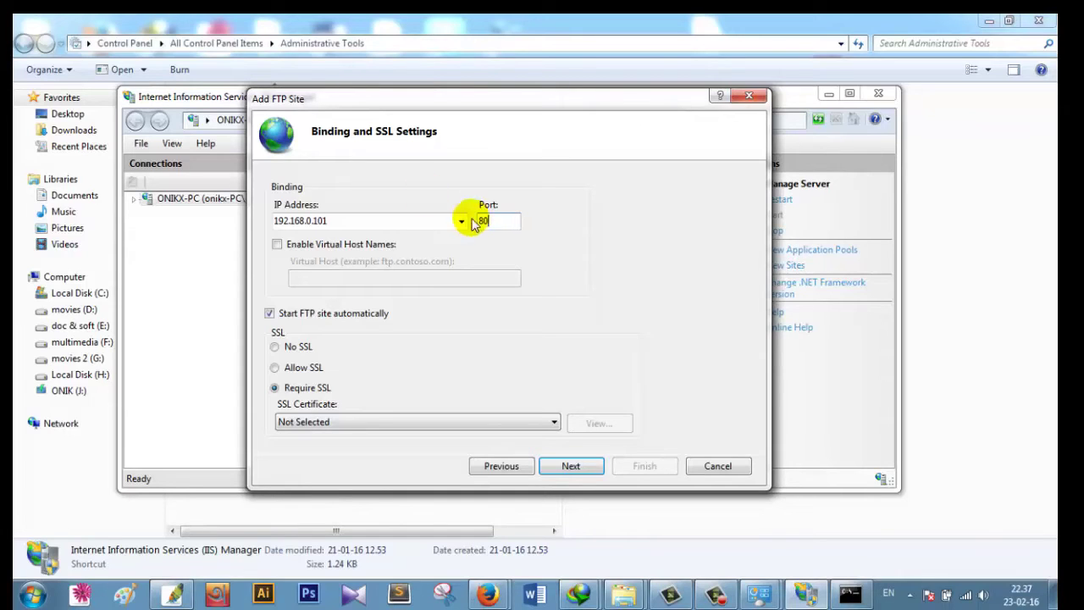
# Choose No SSL and enable virtual host names for the FTP site, continuing to the authentication and authorization settings.
pyautogui.click(276, 348)
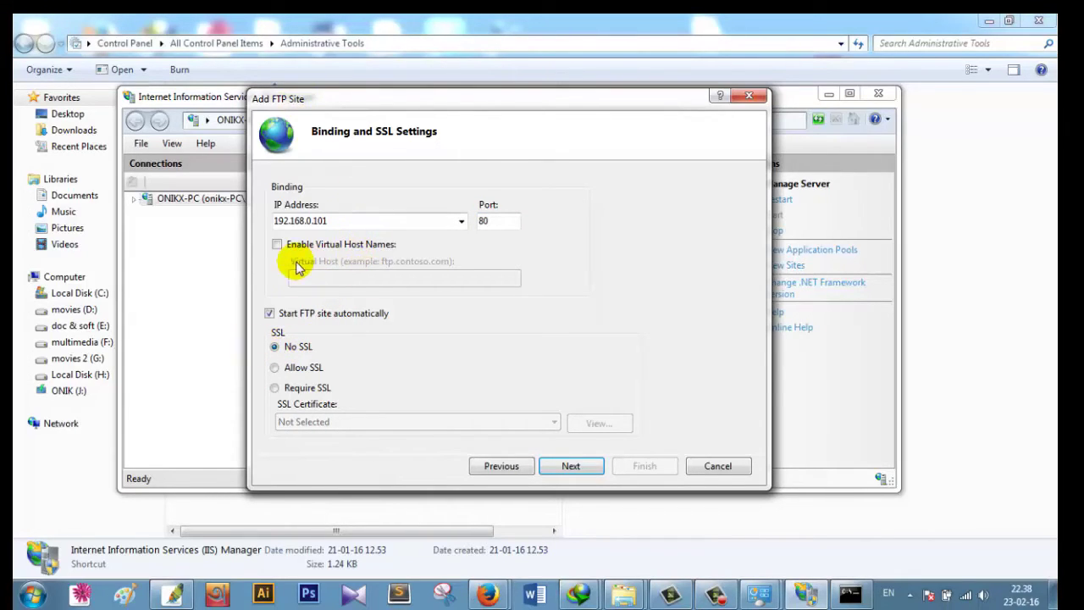
pyautogui.click(277, 244)
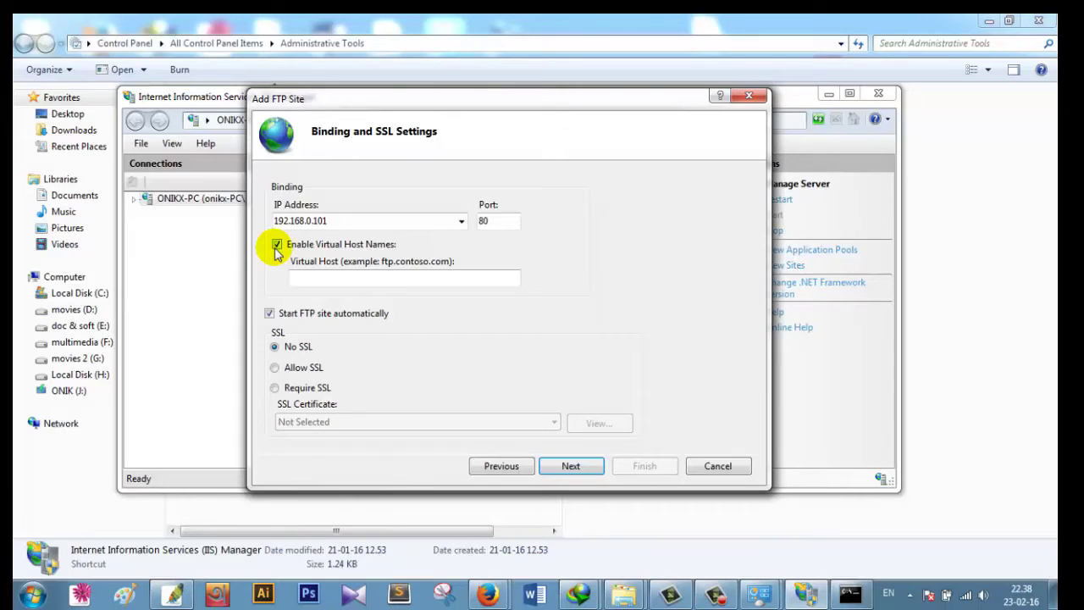
pyautogui.click(569, 466)
# Enable Anonymous and Basic authentication for the FTP site and allow all users Read permission.
pyautogui.click(318, 205)
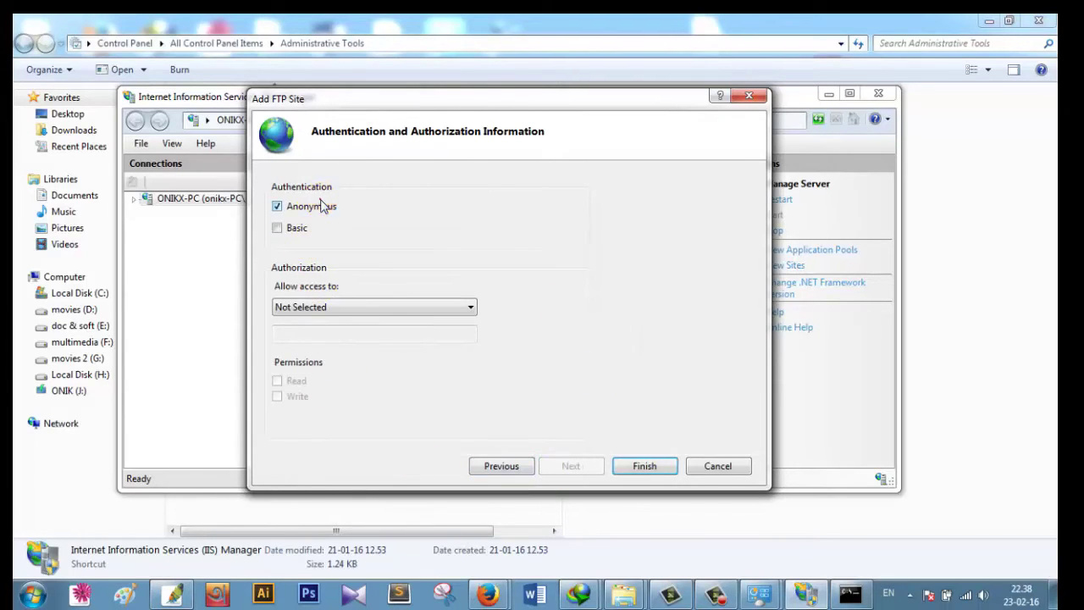
pyautogui.click(300, 227)
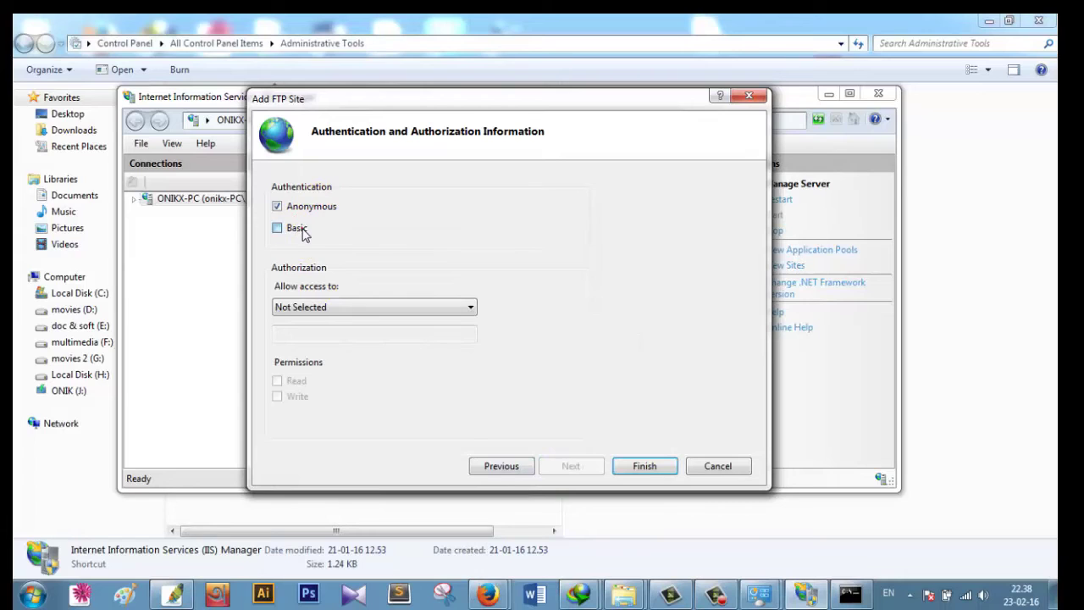
pyautogui.click(350, 308)
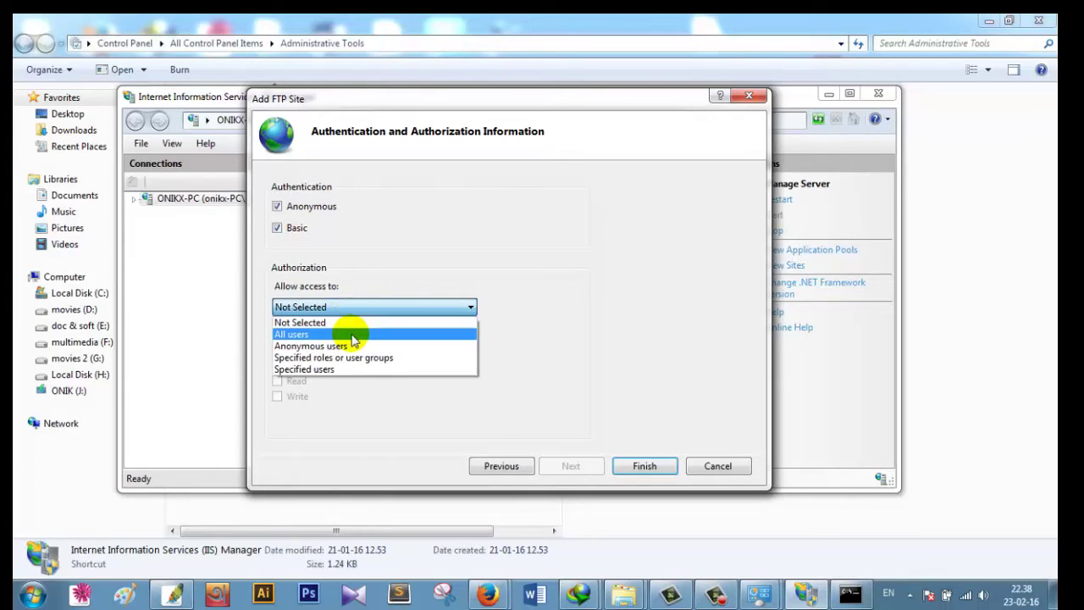
pyautogui.click(352, 335)
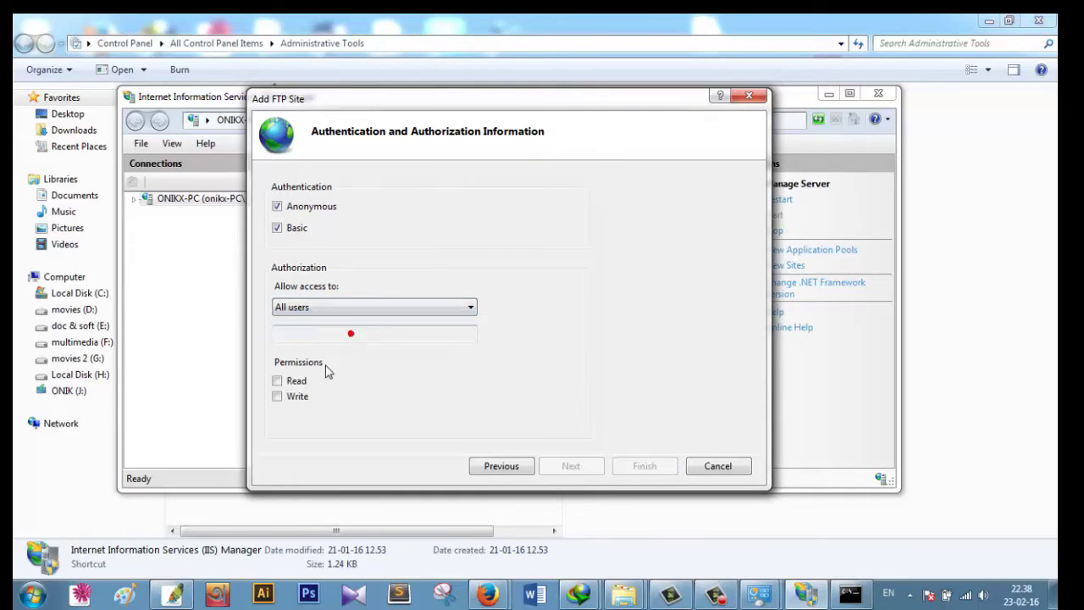
pyautogui.click(278, 381)
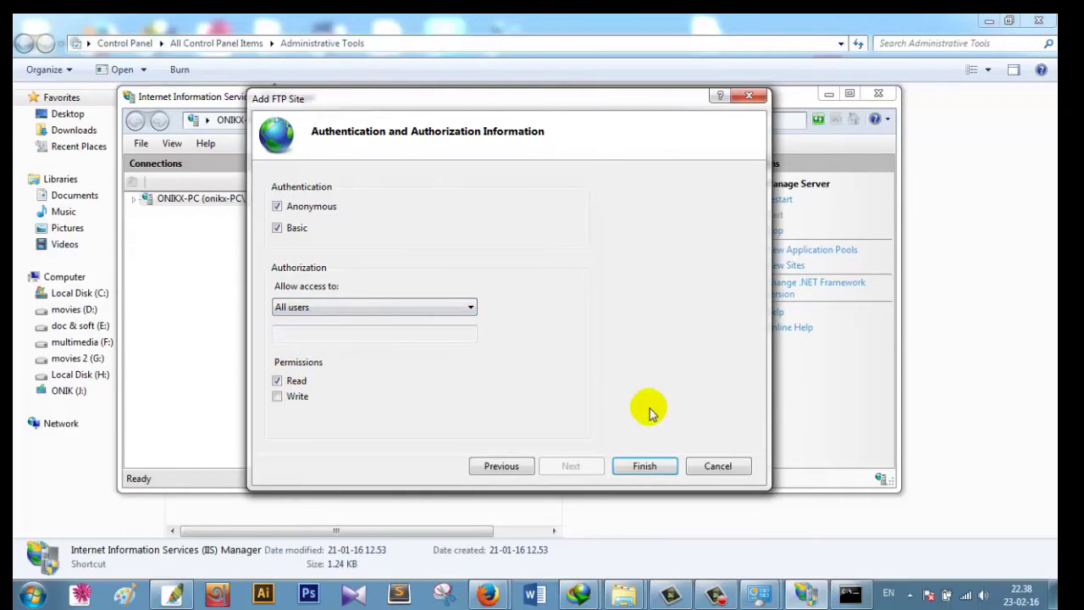
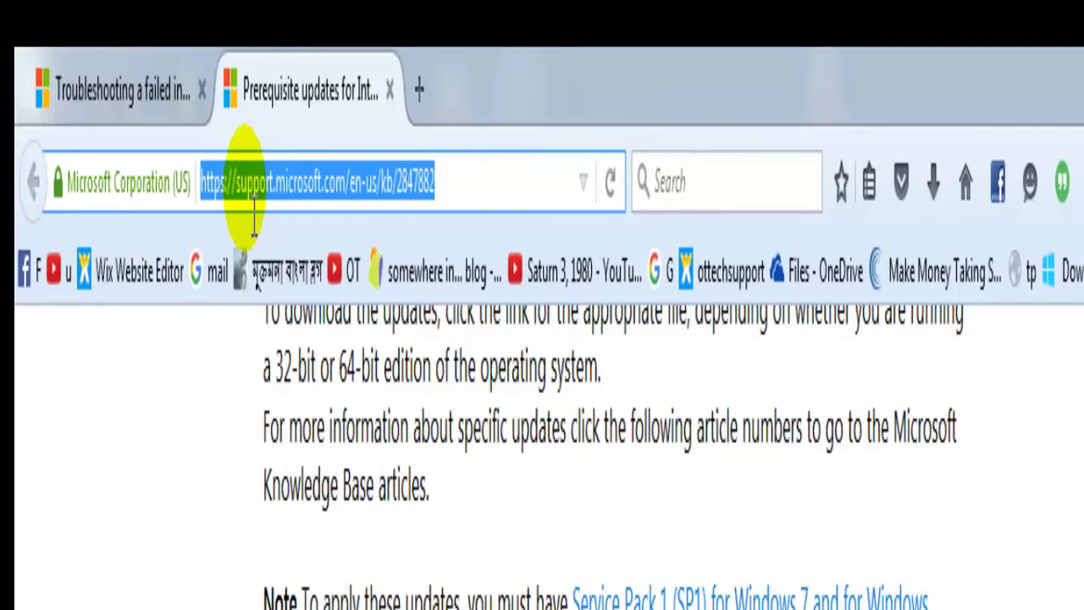
# In Firefox, open the FTP site at ftp://192.168.0.101:80.
pyautogui.write('ftp')
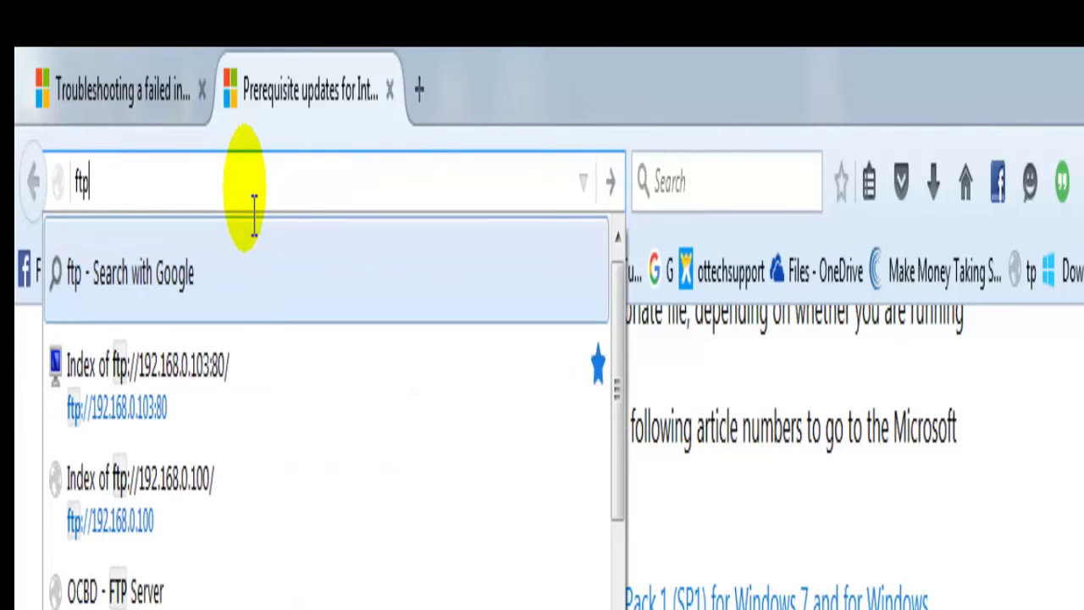
pyautogui.write(':')
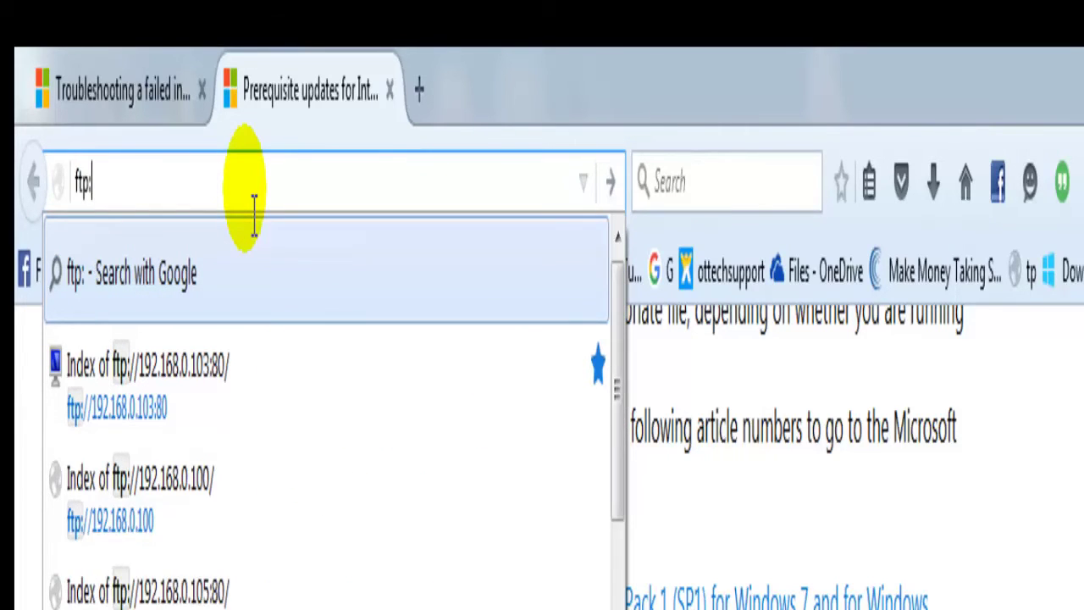
pyautogui.write('//')
pyautogui.press('BackSpace')
pyautogui.press('BackSpace')
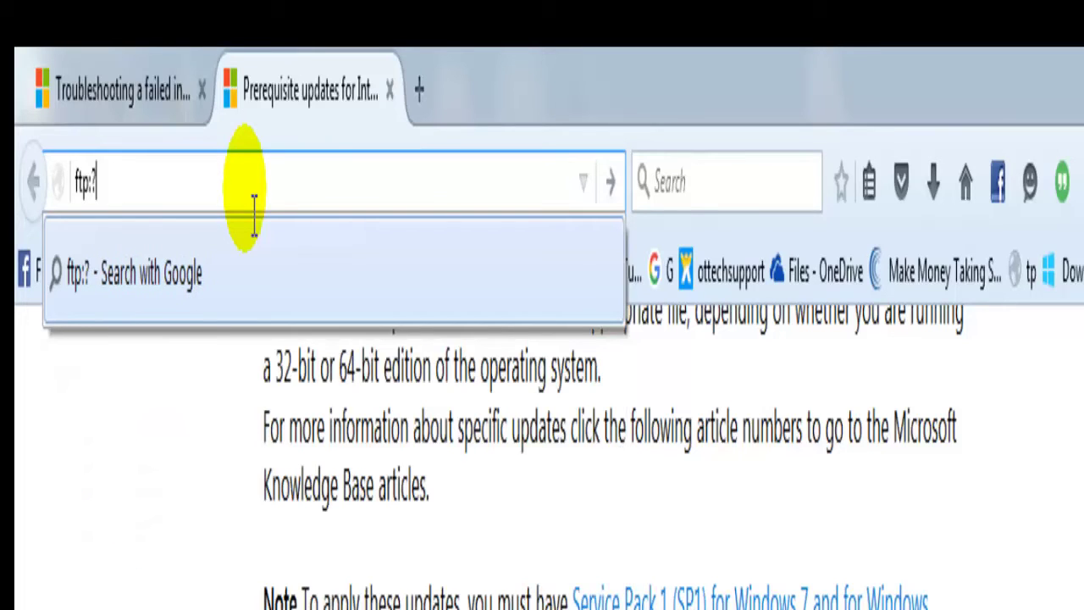
pyautogui.write('//')
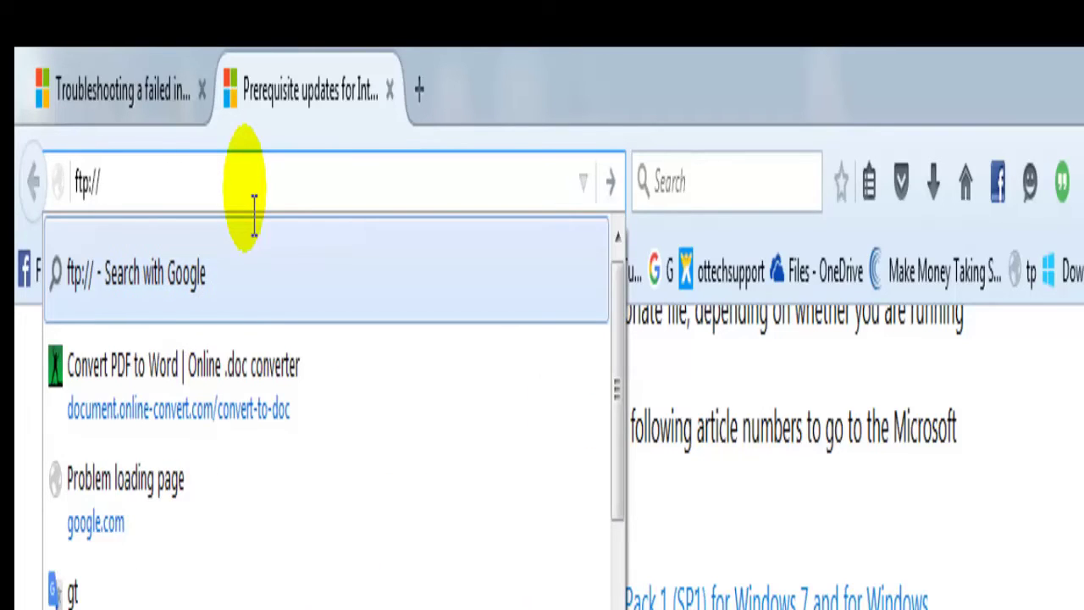
pyautogui.write('192.1')
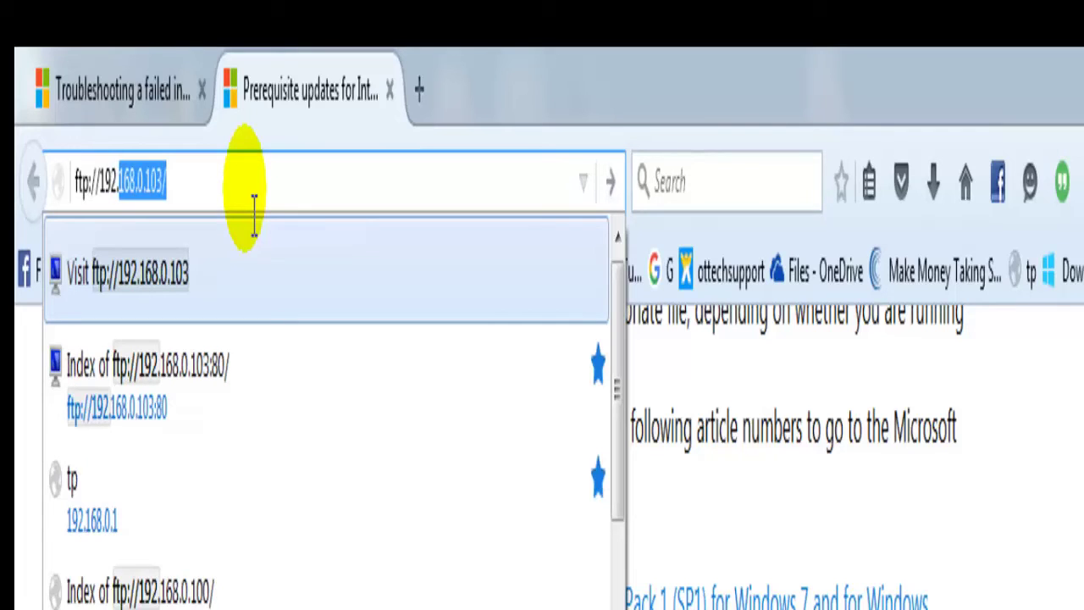
pyautogui.write('68')
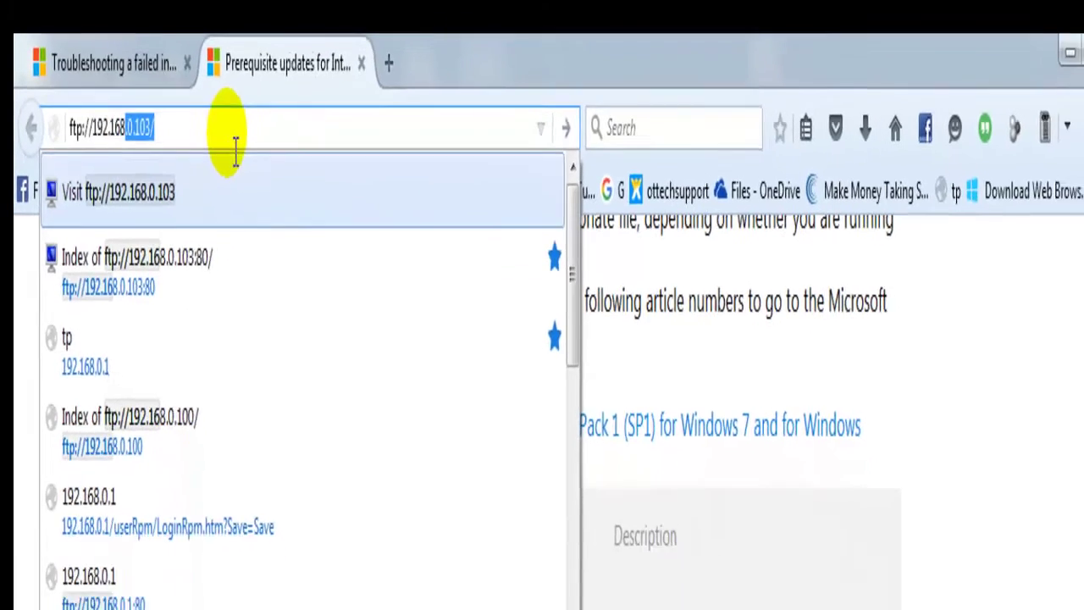
pyautogui.write('.0.')
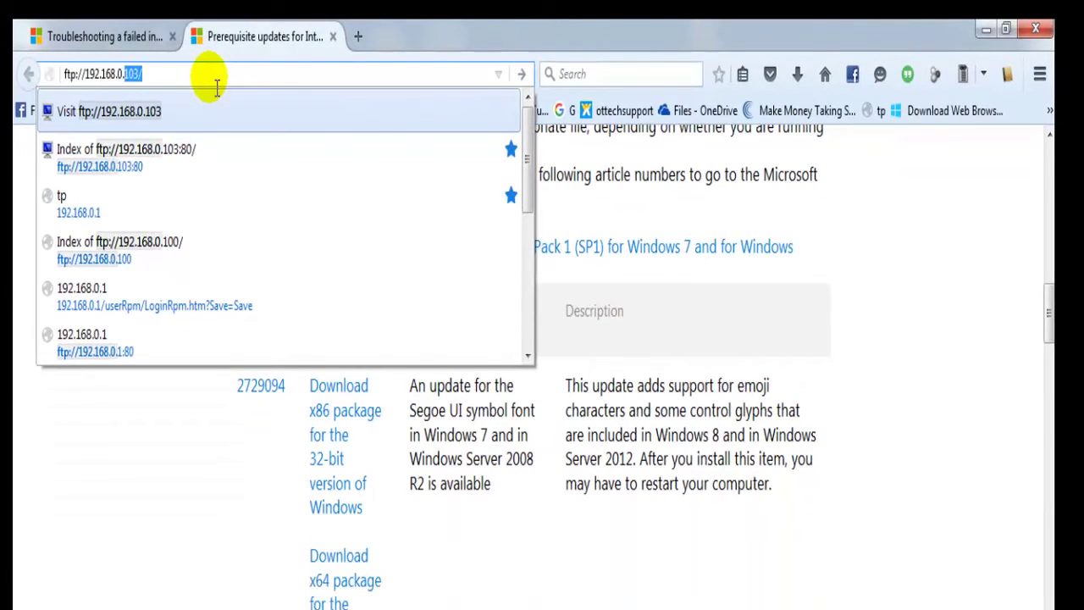
pyautogui.write('101:')
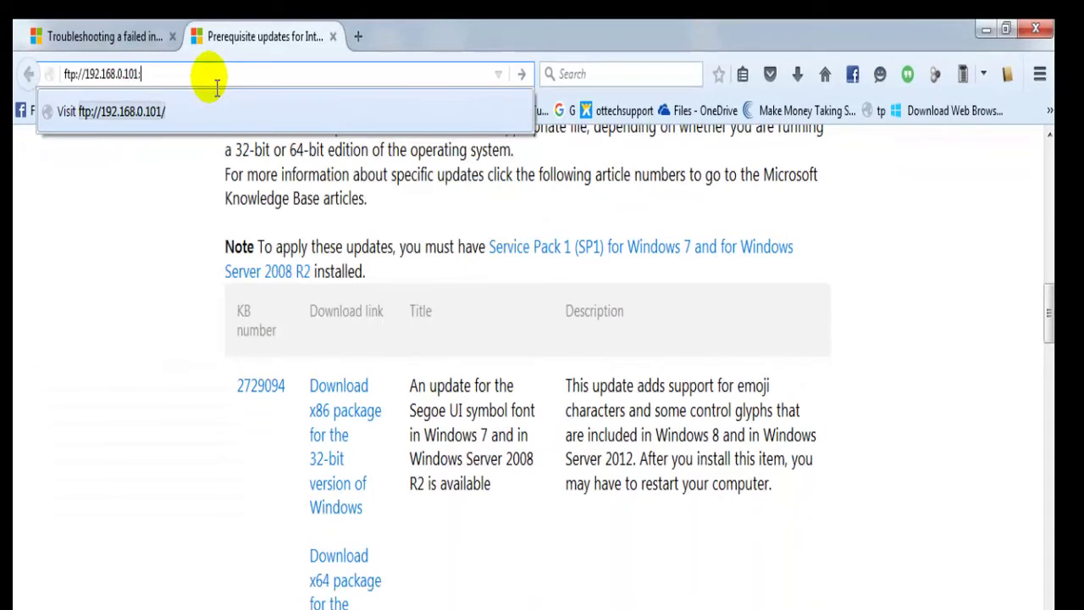
pyautogui.write('80')
pyautogui.press('Return')
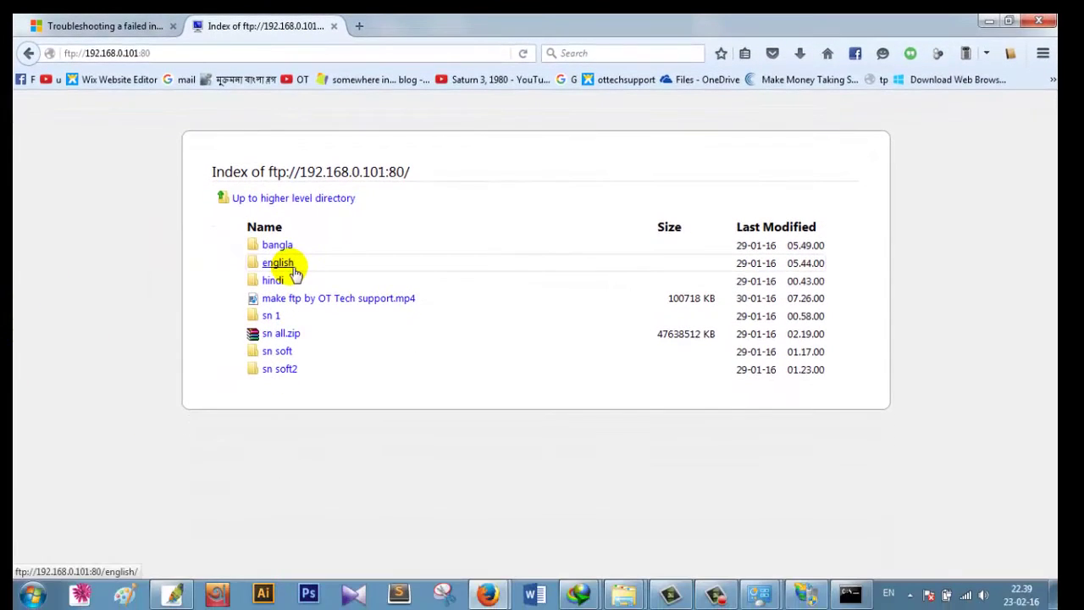
# Open the english folder on the FTP site and look through its file listing.
pyautogui.click(292, 269)
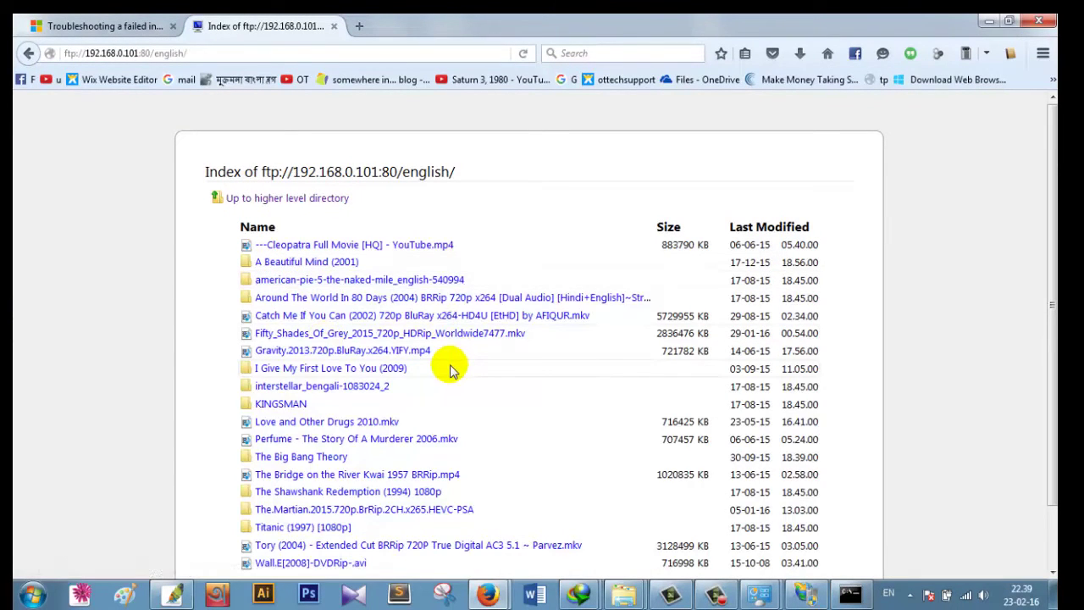
pyautogui.scroll(-2, 449, 370)
pyautogui.scroll(2, 449, 371)
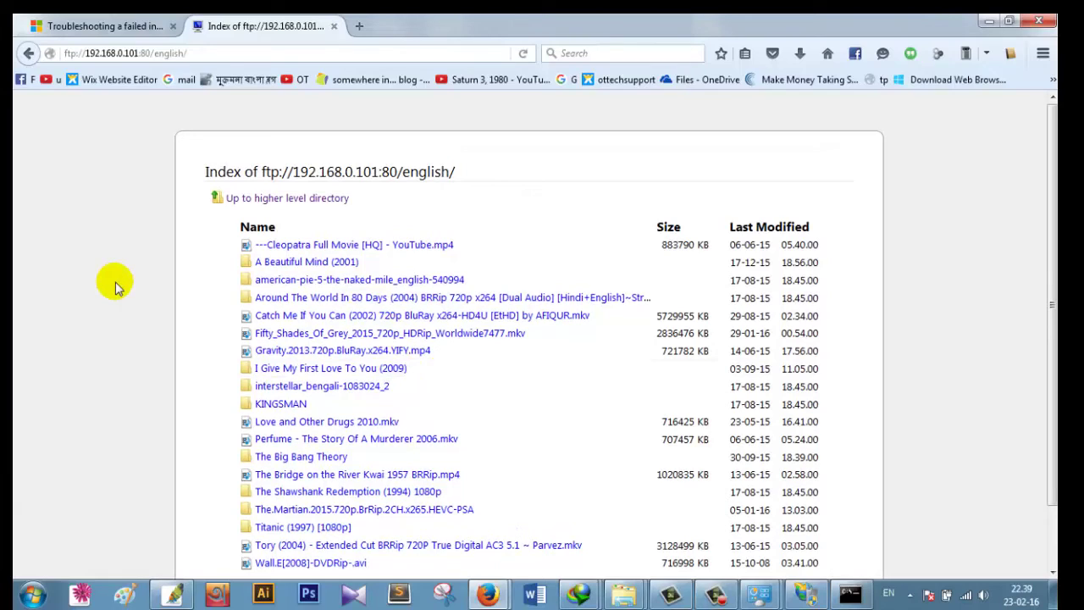
# Minimize the browser and IIS Manager, and open Windows Firewall from All Control Panel Items.
pyautogui.click(988, 21)
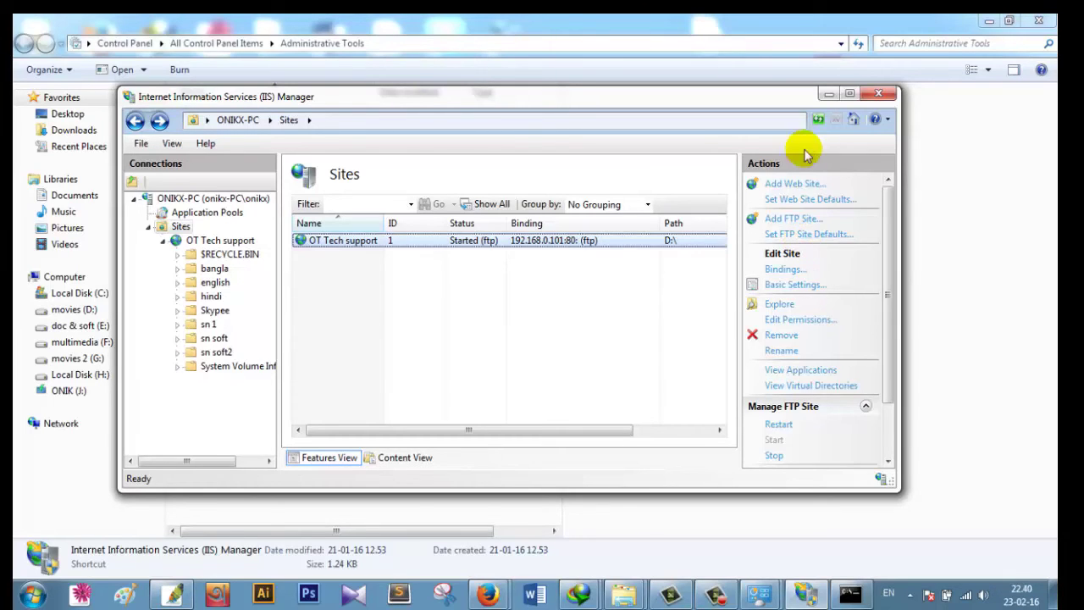
pyautogui.click(827, 94)
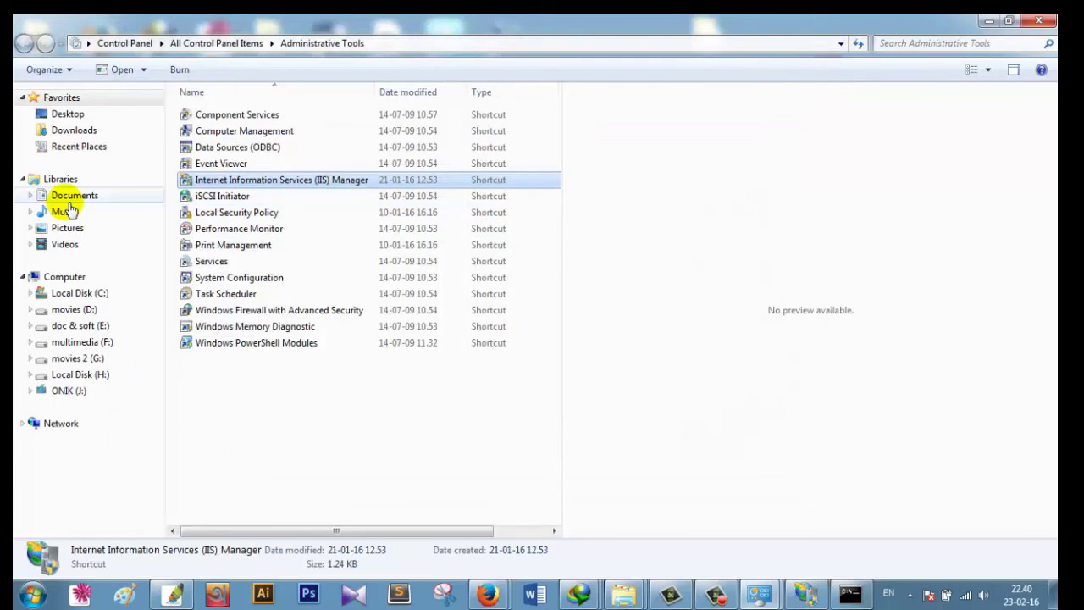
pyautogui.click(120, 43)
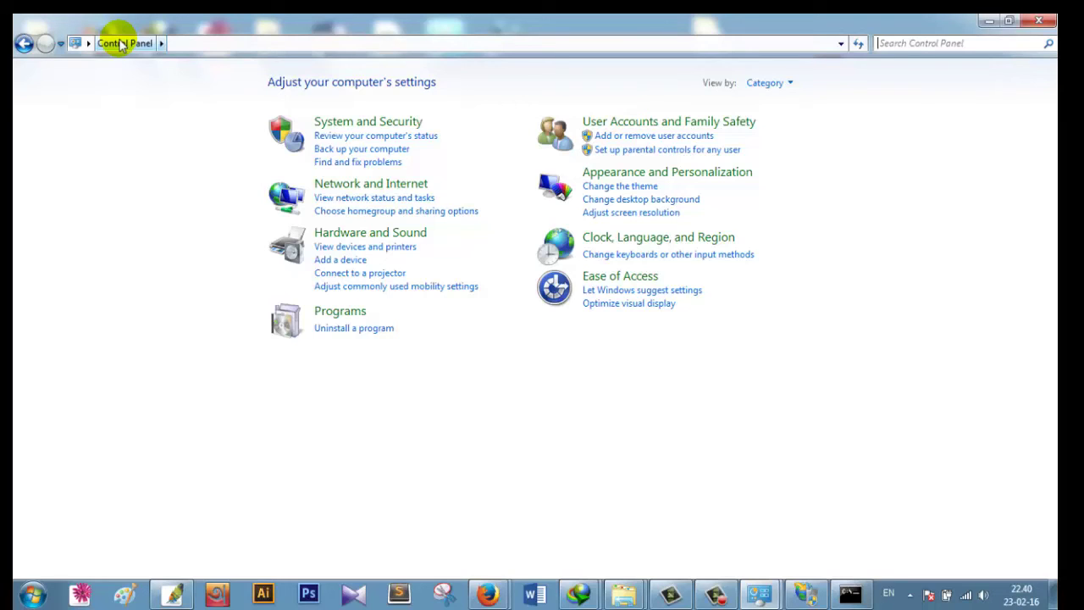
pyautogui.click(160, 44)
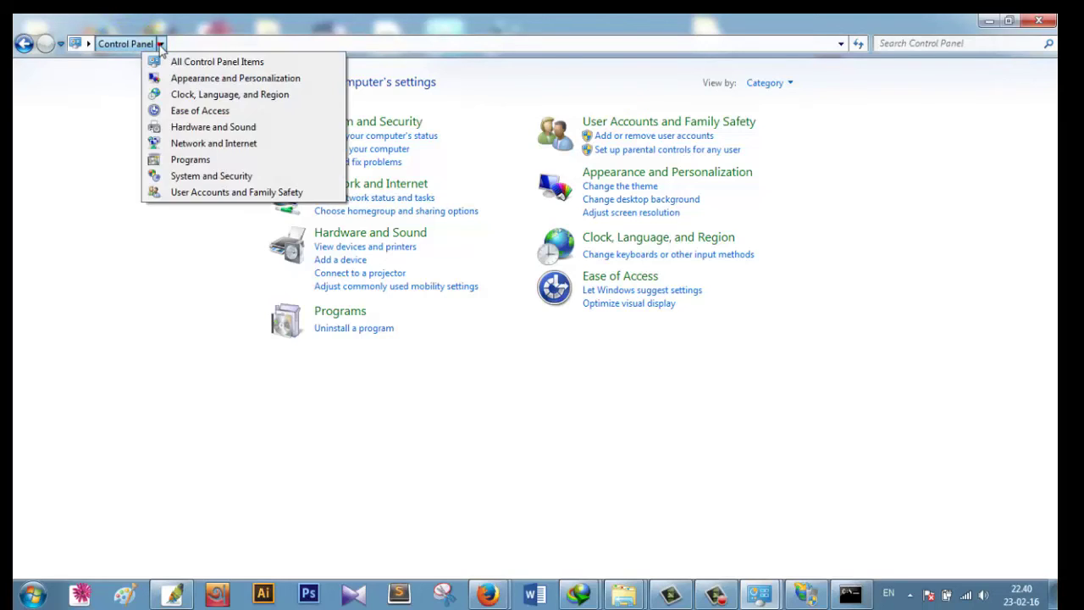
pyautogui.click(181, 61)
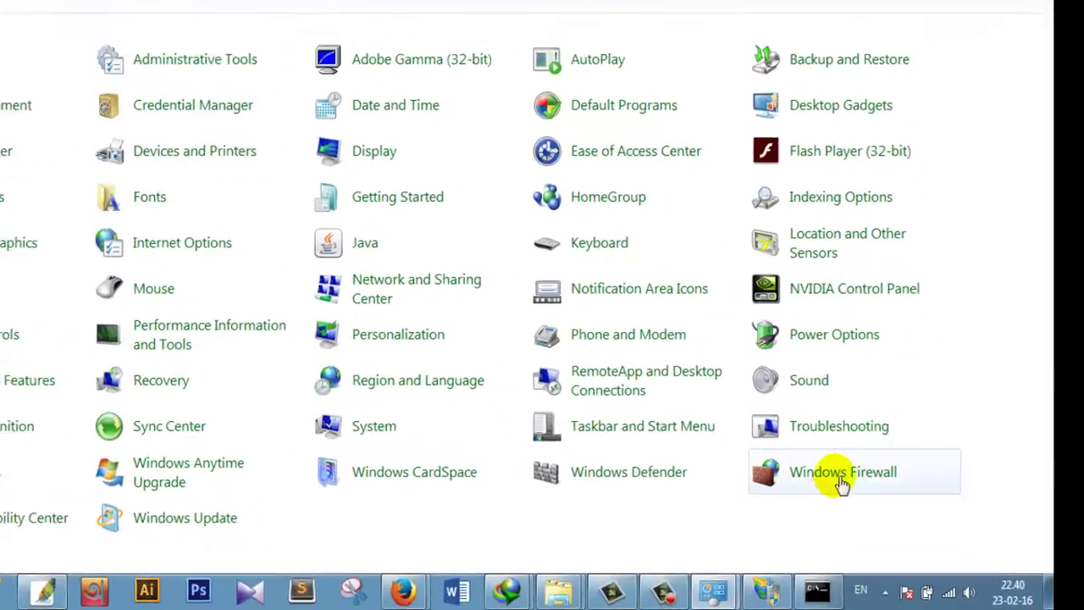
pyautogui.click(866, 494)
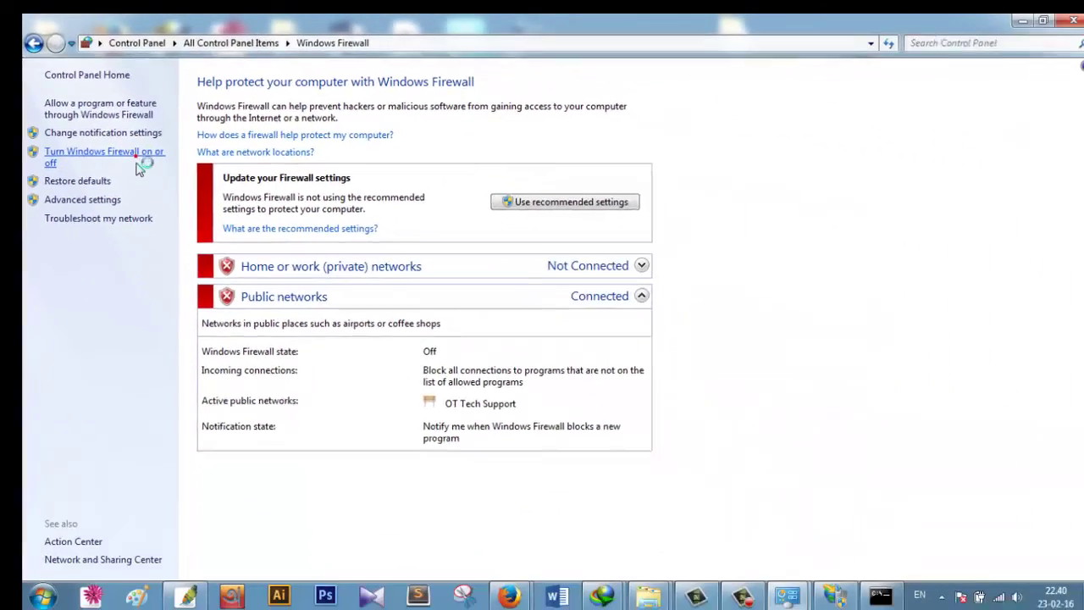
# Turn off Windows Firewall for both the home or work and public networks, and close the Control Panel.
pyautogui.click(265, 271)
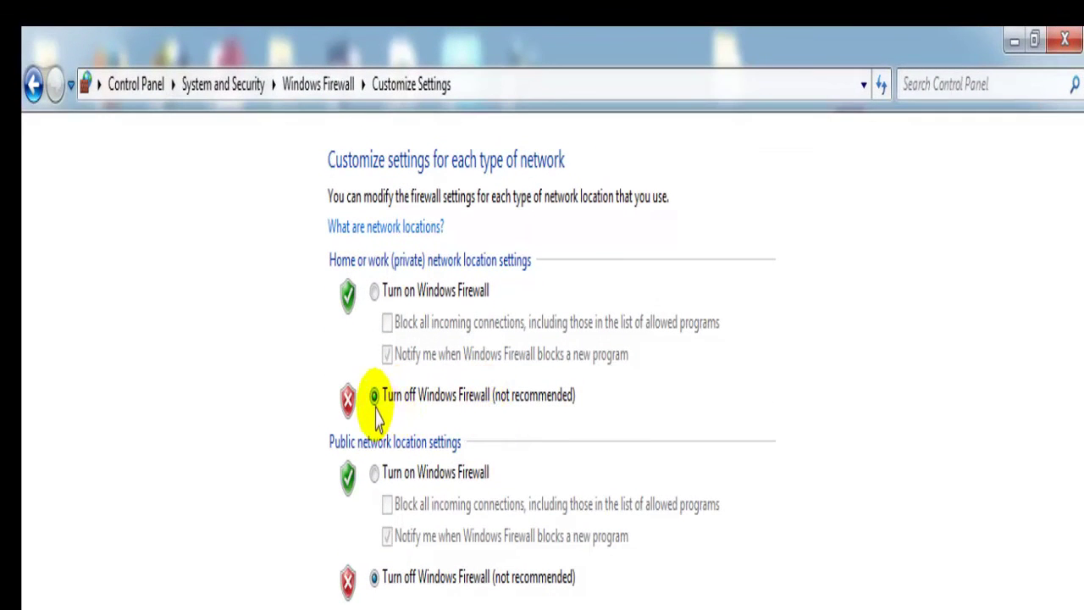
pyautogui.click(374, 576)
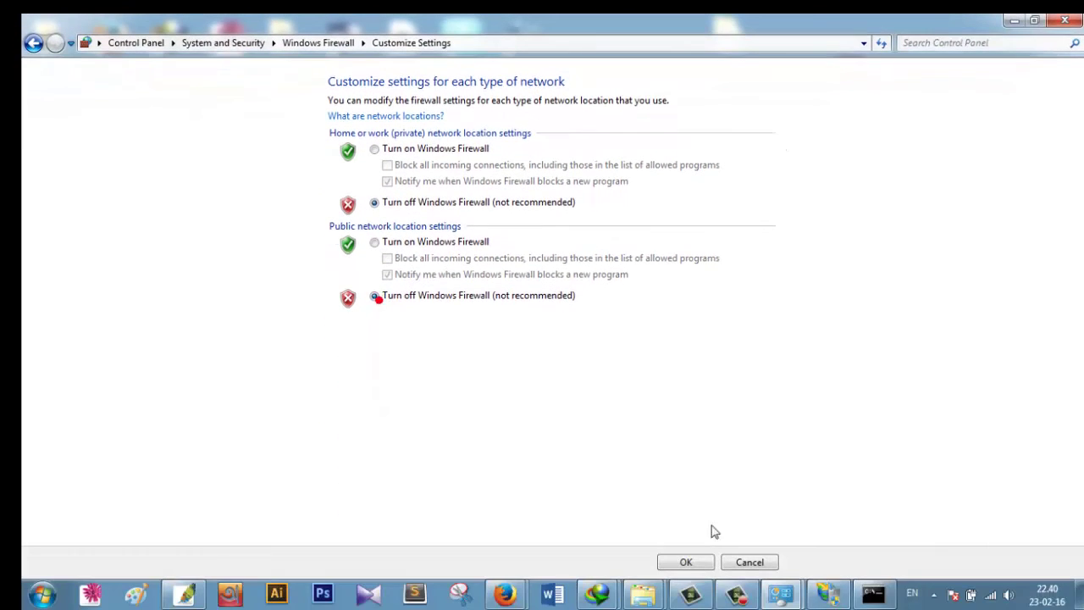
pyautogui.click(690, 561)
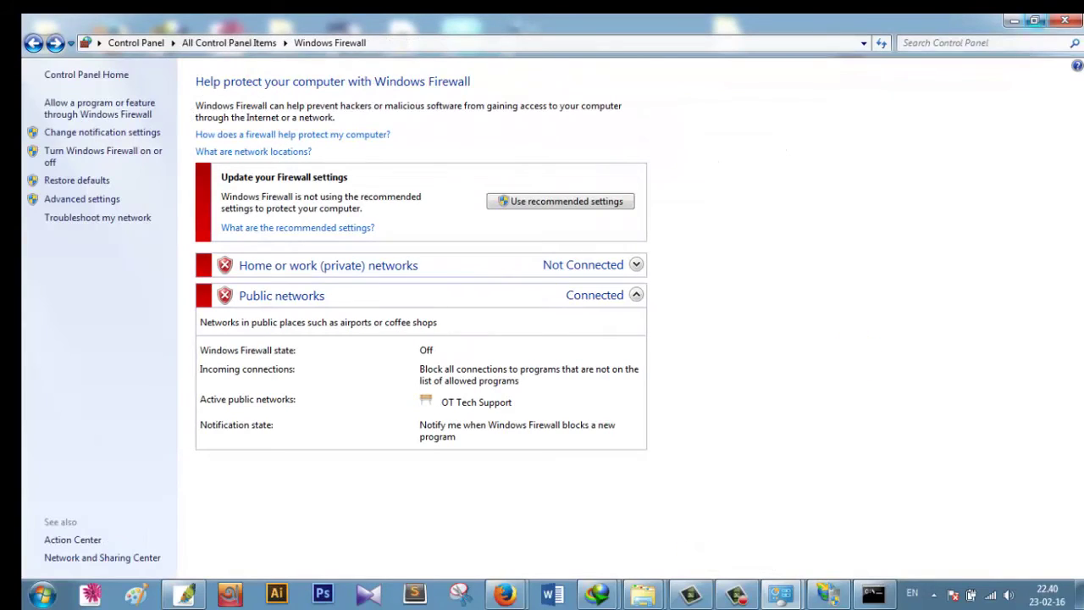
pyautogui.hotkey('alt', 'Left')
pyautogui.click(1067, 23)
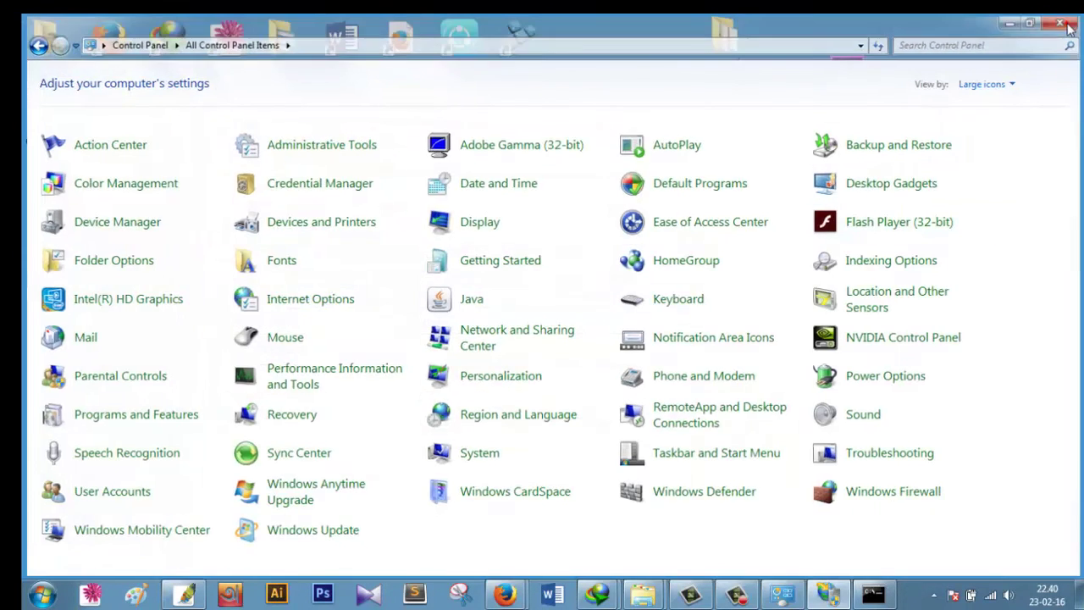